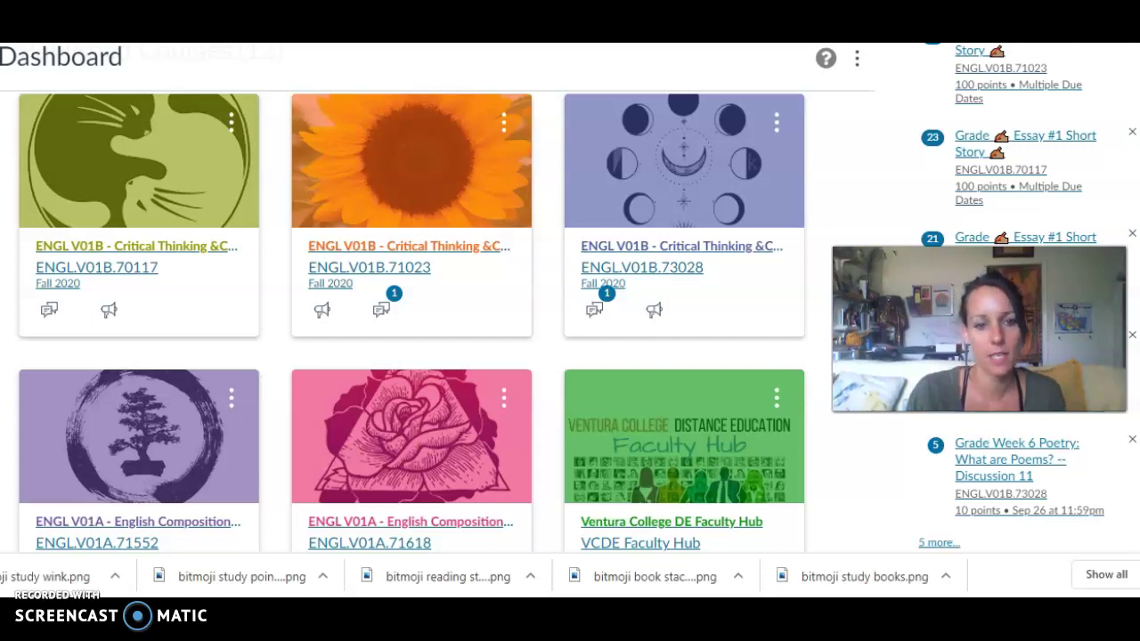
# - Open the home page of the ENGL V01A English Composition course, section 71552
pyautogui.click(93, 529)
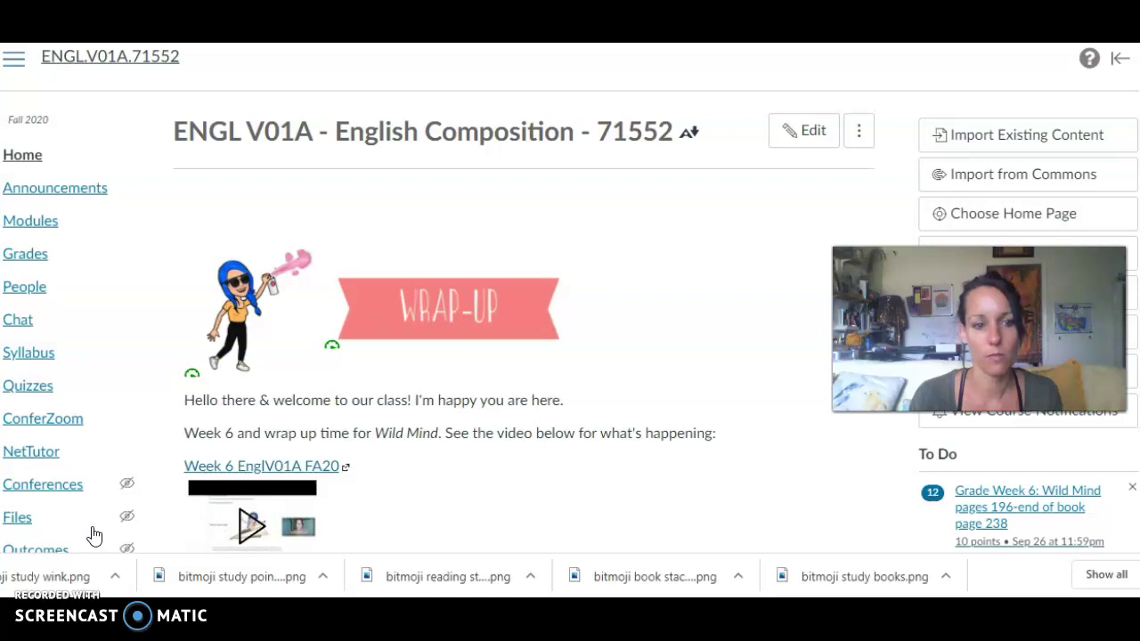
pyautogui.scroll(-3, 508, 384)
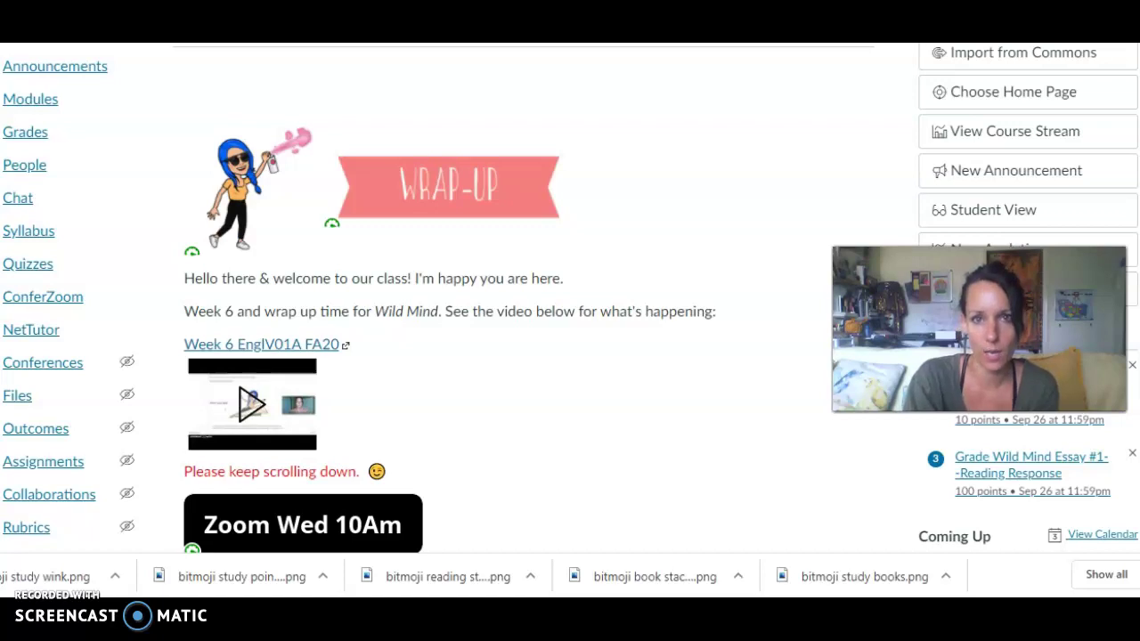
# - Switch to the "english essay #1" document in Google Docs and examine its Works Cited page
pyautogui.hotkey('ctrl', 'Tab')
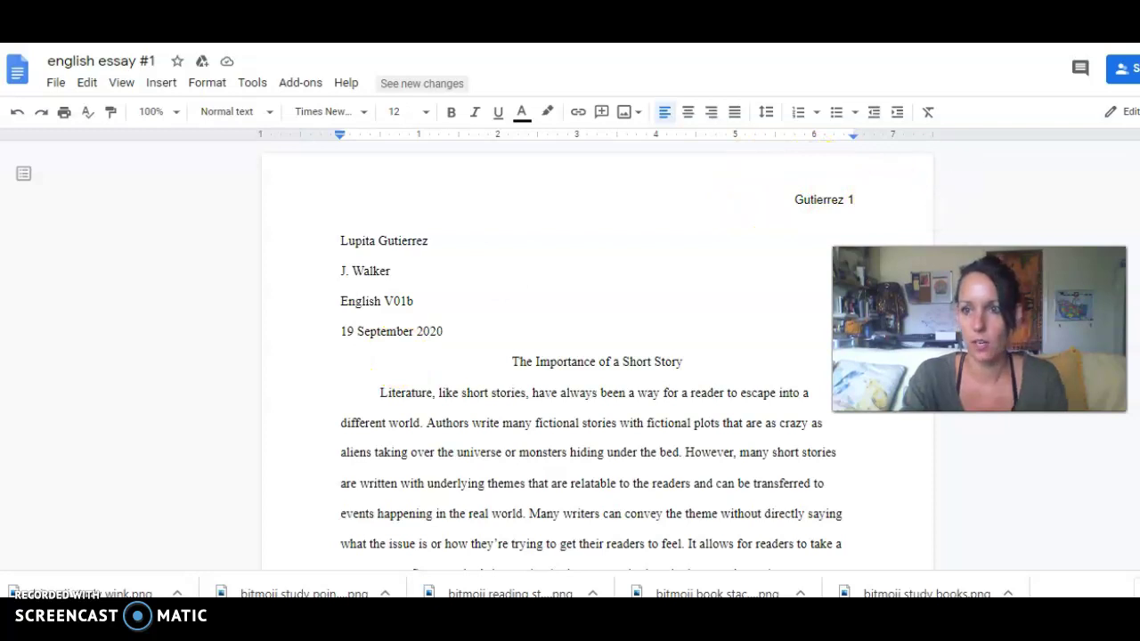
pyautogui.scroll(-10, 597, 357)
pyautogui.scroll(-20, 596, 357)
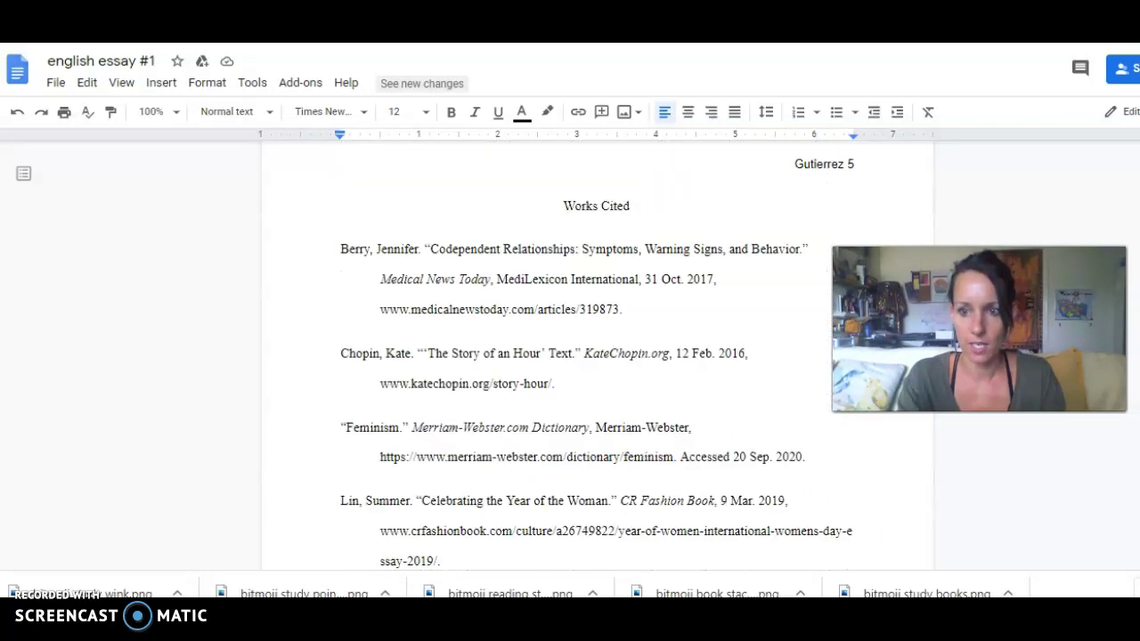
pyautogui.scroll(2, 596, 356)
pyautogui.click(369, 452)
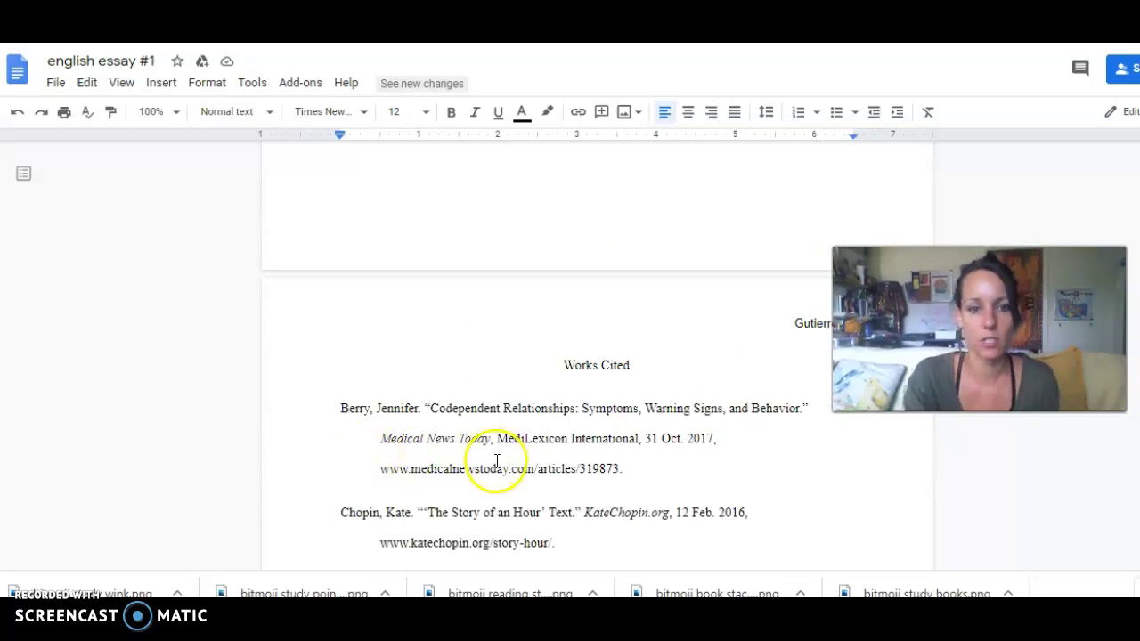
# - Switch to the Sample Wild Mind Essay in Word and examine its Work Cited page
pyautogui.moveTo(728, 615)
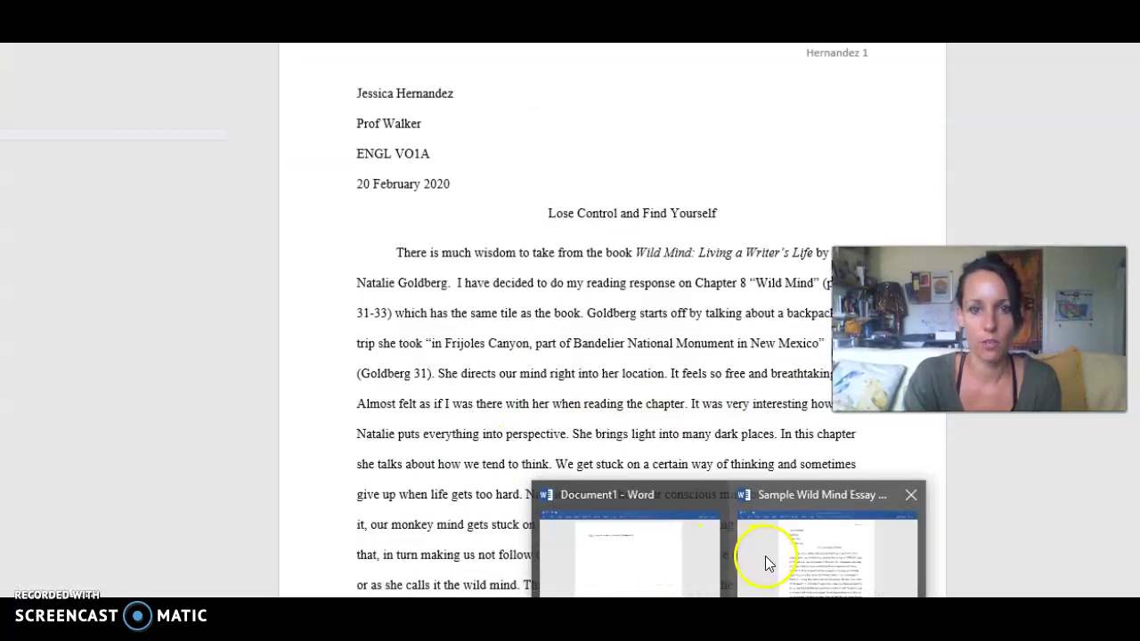
pyautogui.click(765, 555)
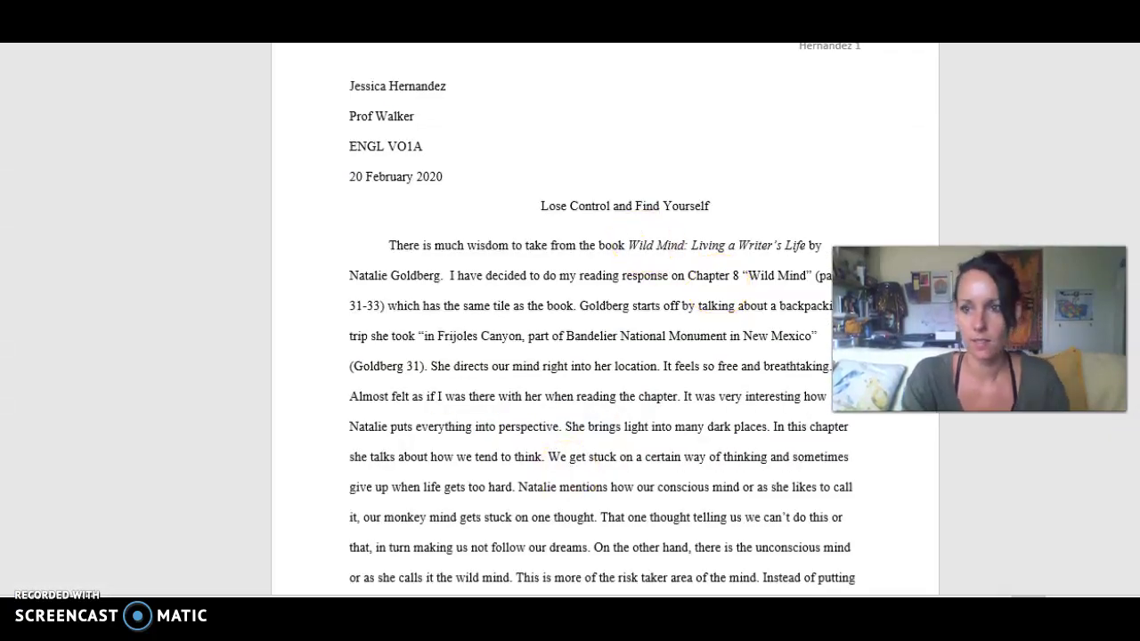
pyautogui.scroll(-15, 606, 321)
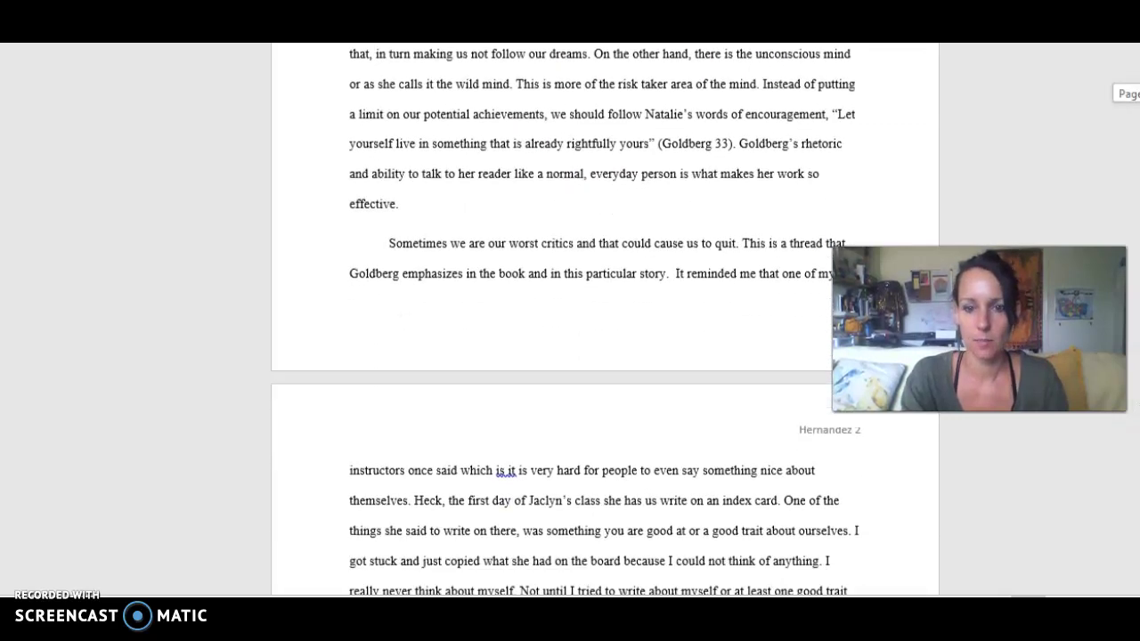
pyautogui.scroll(-10, 606, 321)
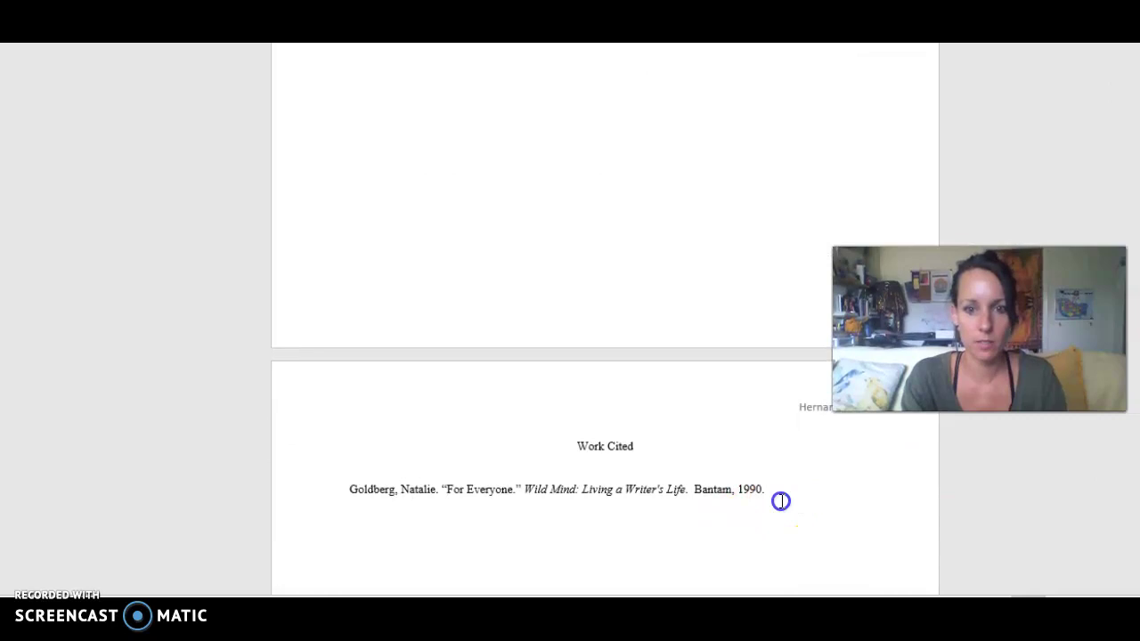
pyautogui.moveTo(781, 498); pyautogui.dragTo(535, 435)
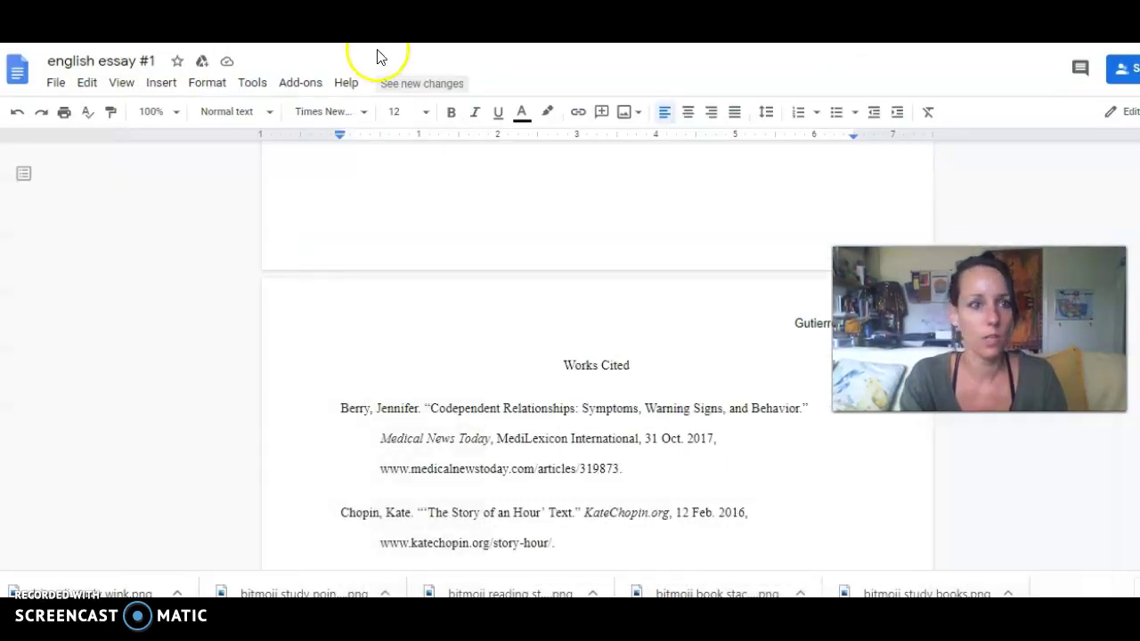
# - Show the file commands for "english essay #1" in Google Docs and locate the Download option
pyautogui.click(55, 83)
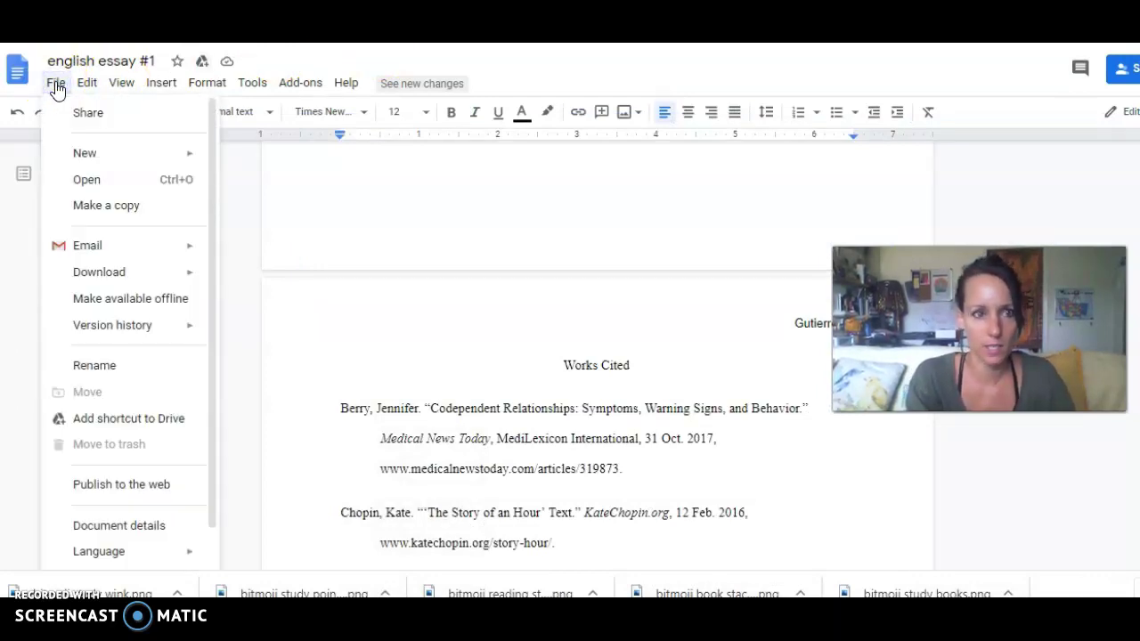
pyautogui.moveTo(88, 281)
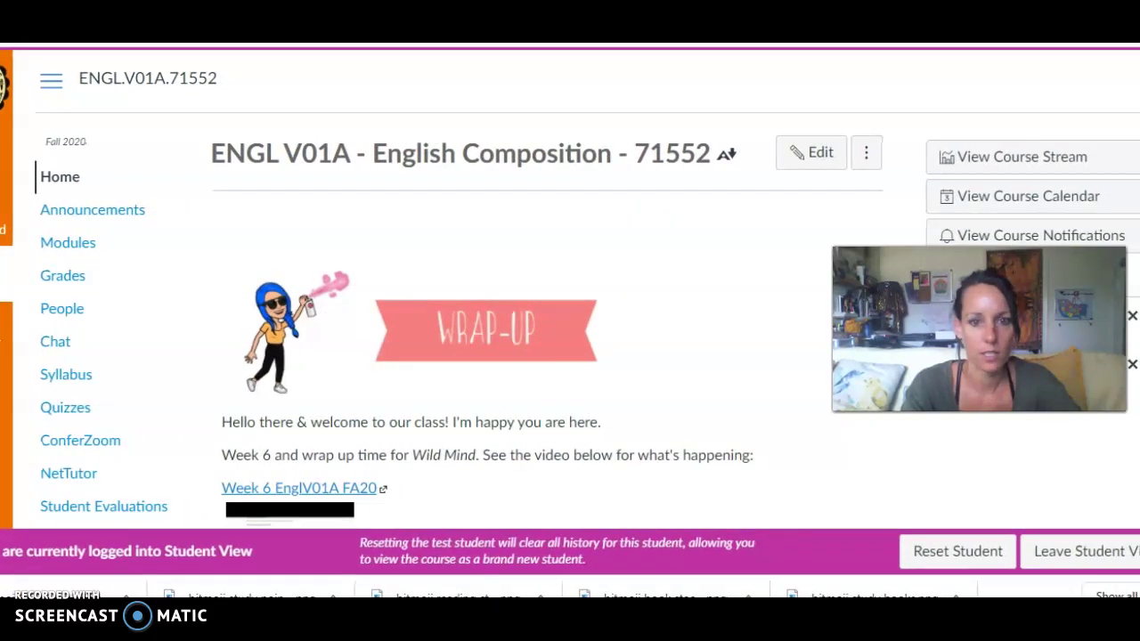
# - Open the "Wild Mind Essay #1--Reading Response" assignment from the "Weeks 3-6--Wild Mind & Rhetoric" module in the course's student view
pyautogui.scroll(-3, 614, 312)
pyautogui.scroll(-7, 614, 305)
pyautogui.click(600, 325)
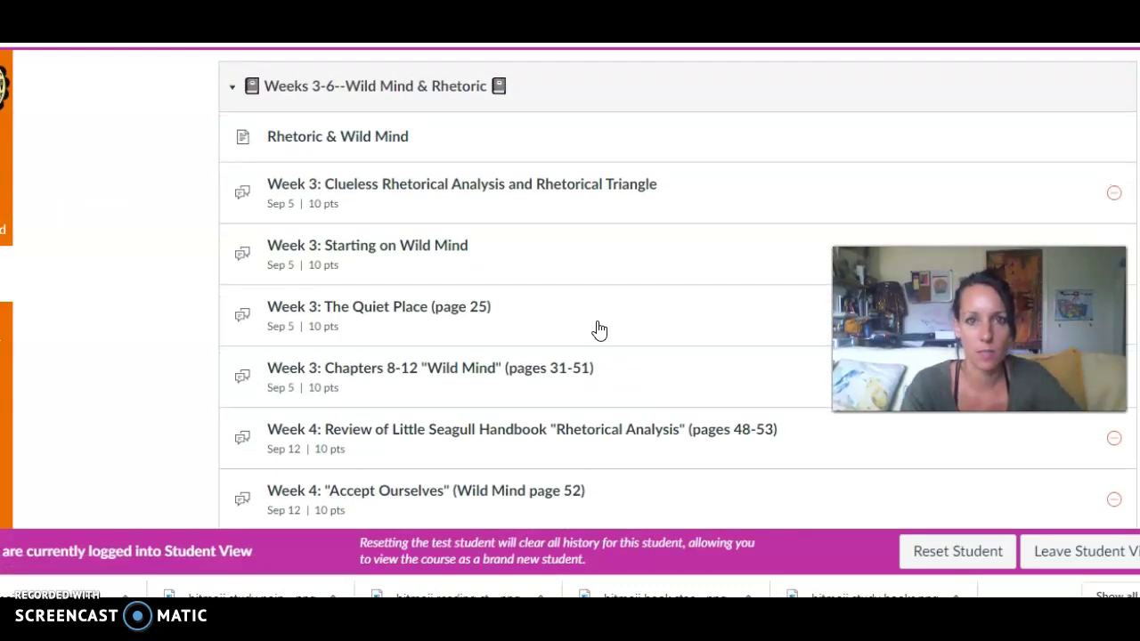
pyautogui.scroll(-4, 599, 330)
pyautogui.scroll(-3, 598, 330)
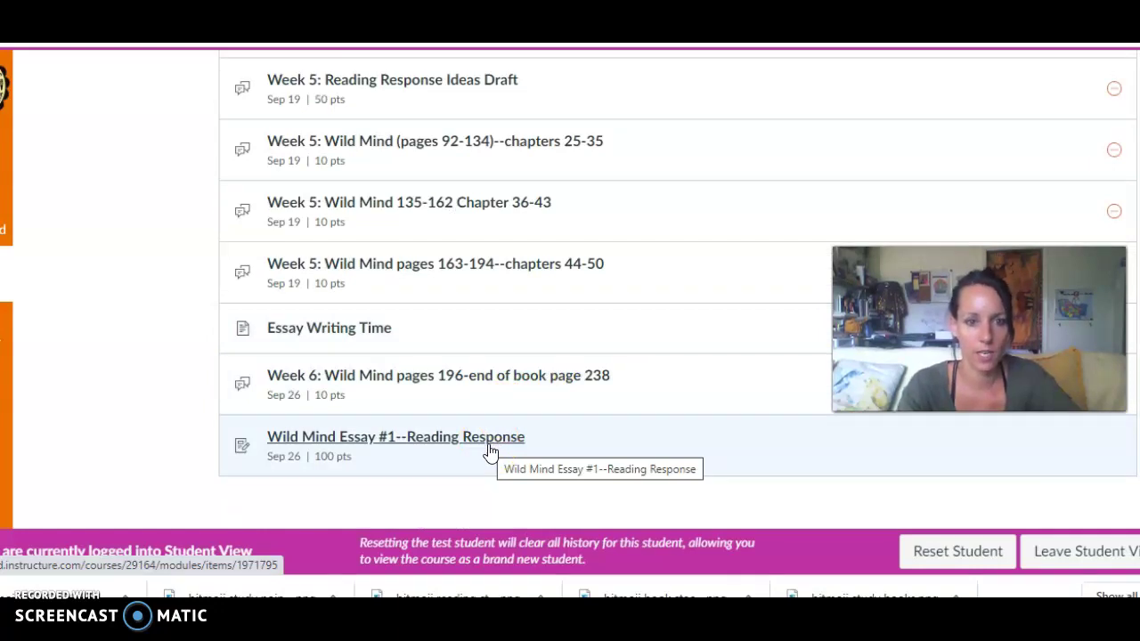
pyautogui.click(489, 451)
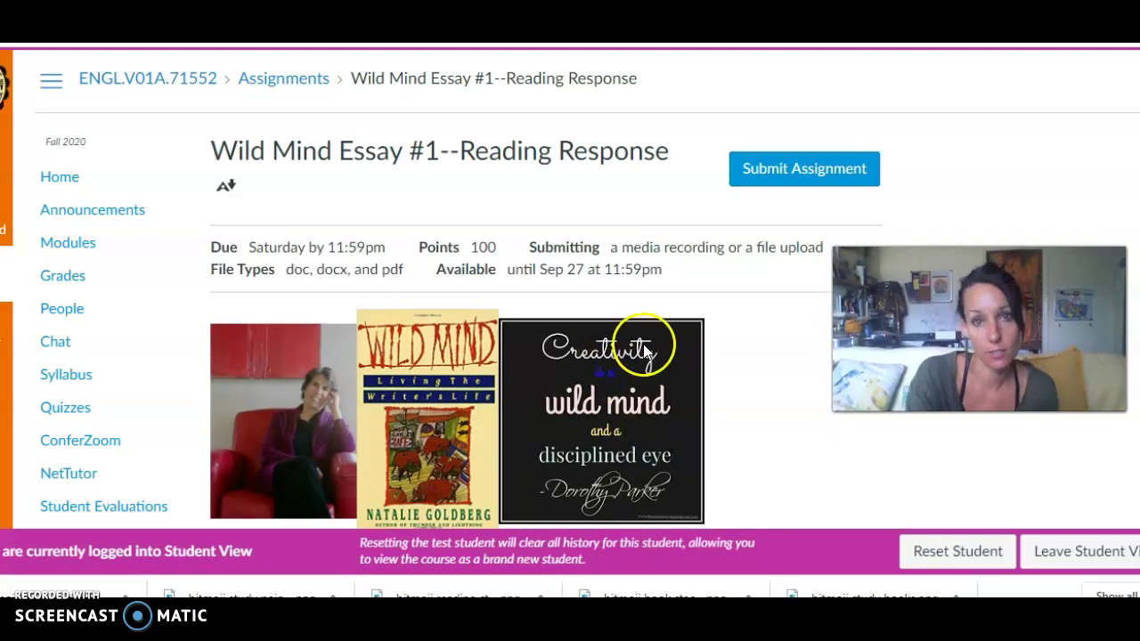
# - Start the assignment submission and attach the Word file "Sample Wild Mind Essay 2 (1)" from the Desktop as a file upload
pyautogui.click(753, 176)
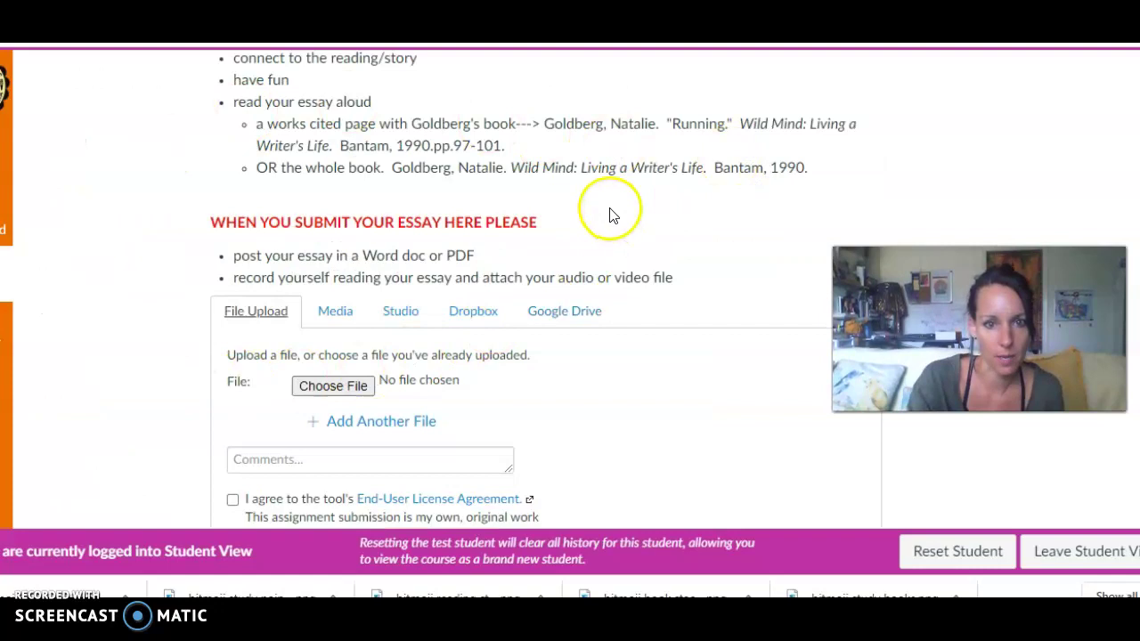
pyautogui.click(326, 316)
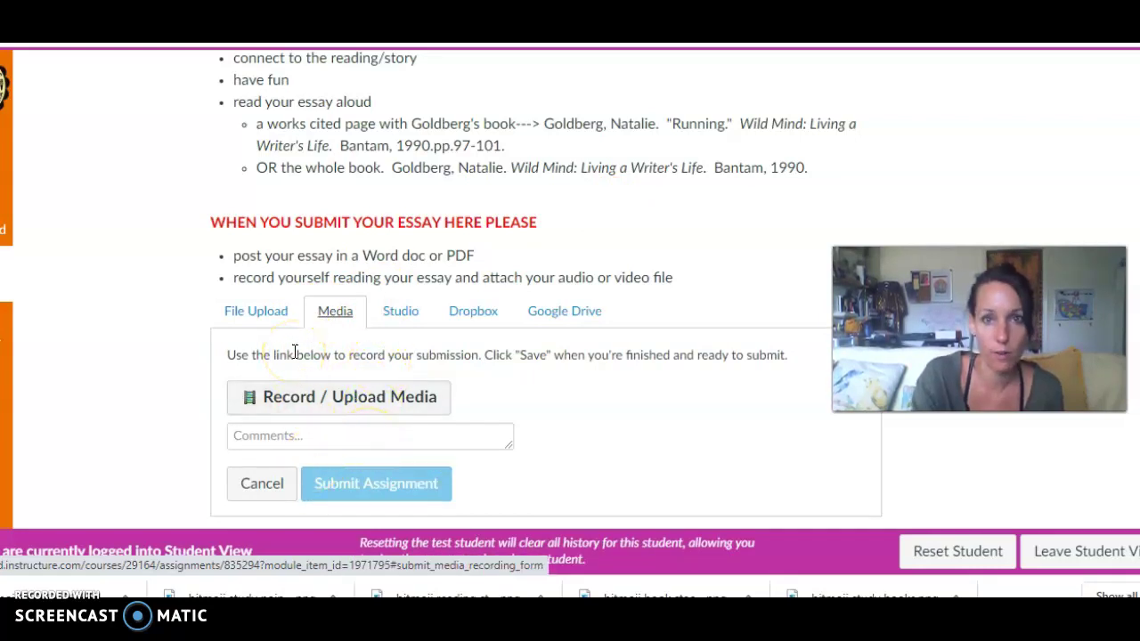
pyautogui.click(265, 314)
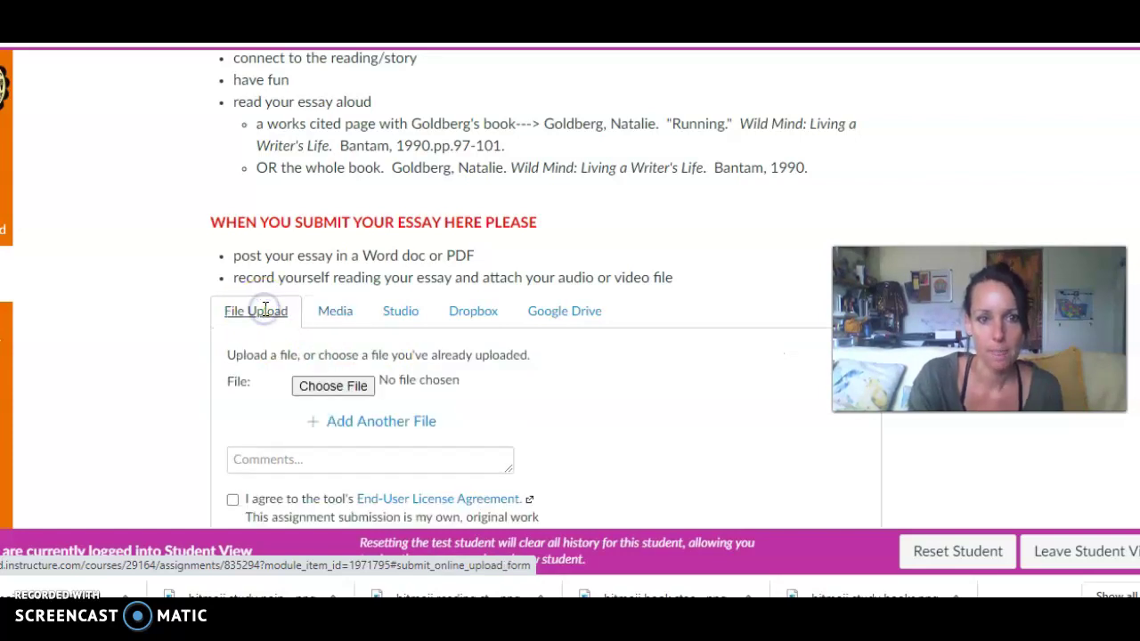
pyautogui.click(331, 389)
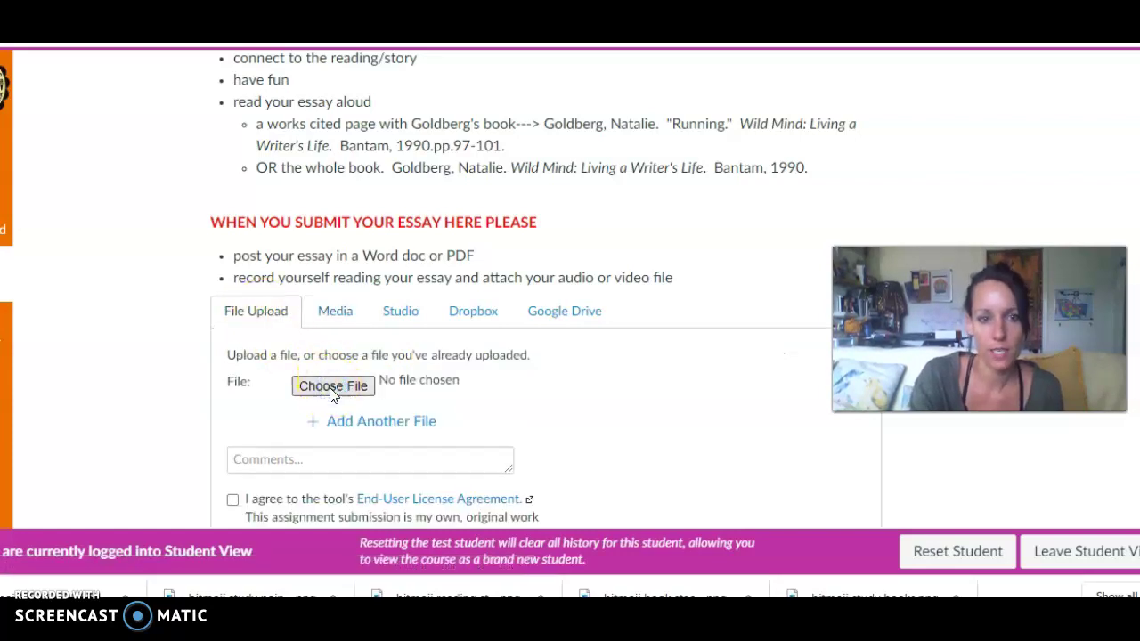
pyautogui.click(330, 386)
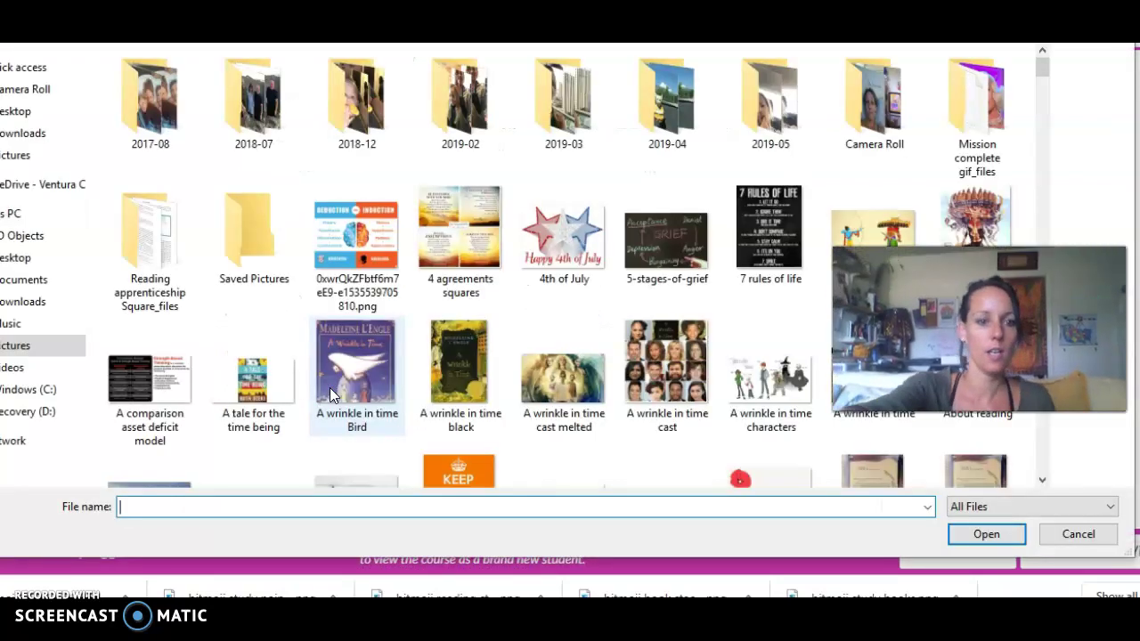
pyautogui.click(17, 264)
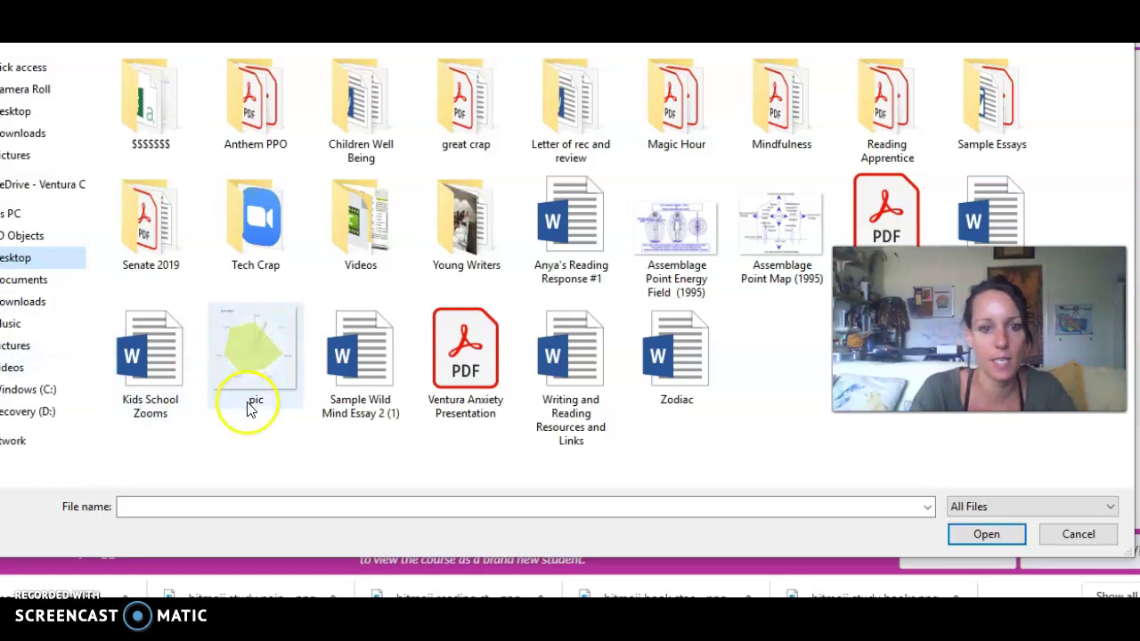
pyautogui.doubleClick(343, 361)
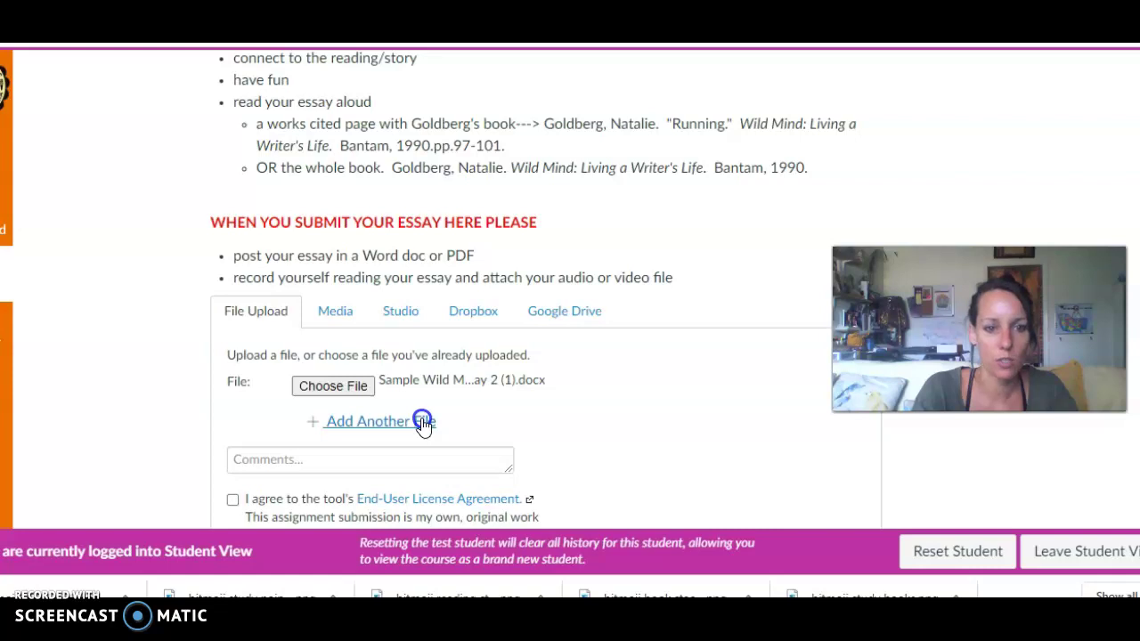
# - Upload the video WIN_20180131_10_29_59_Pro from the Camera Roll folder as the submission's media recording
pyautogui.click(335, 312)
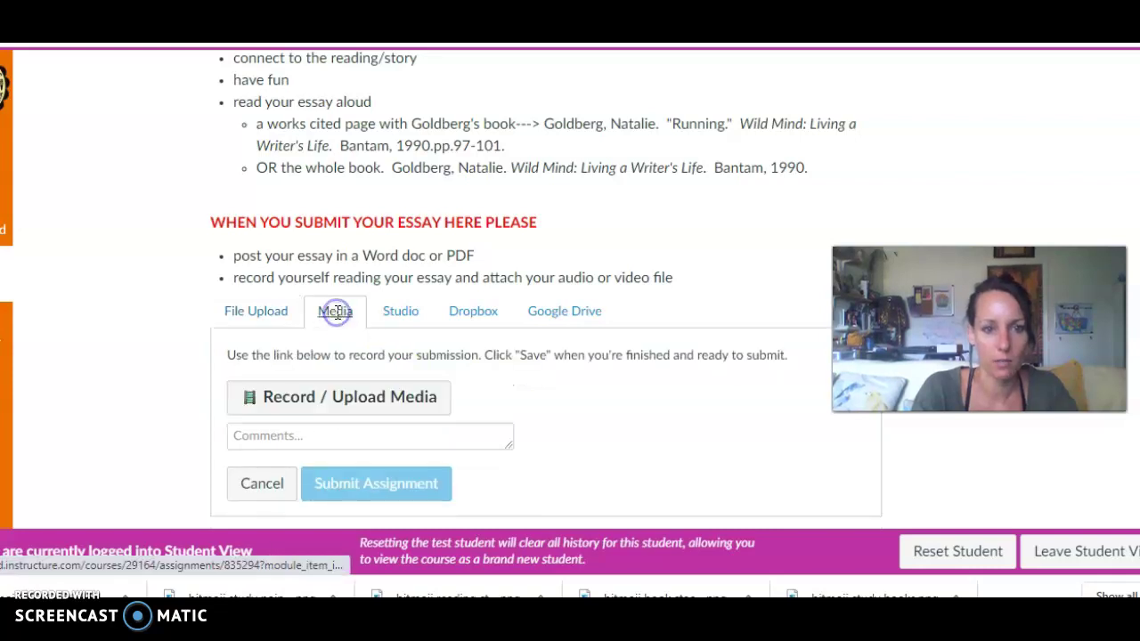
pyautogui.click(315, 407)
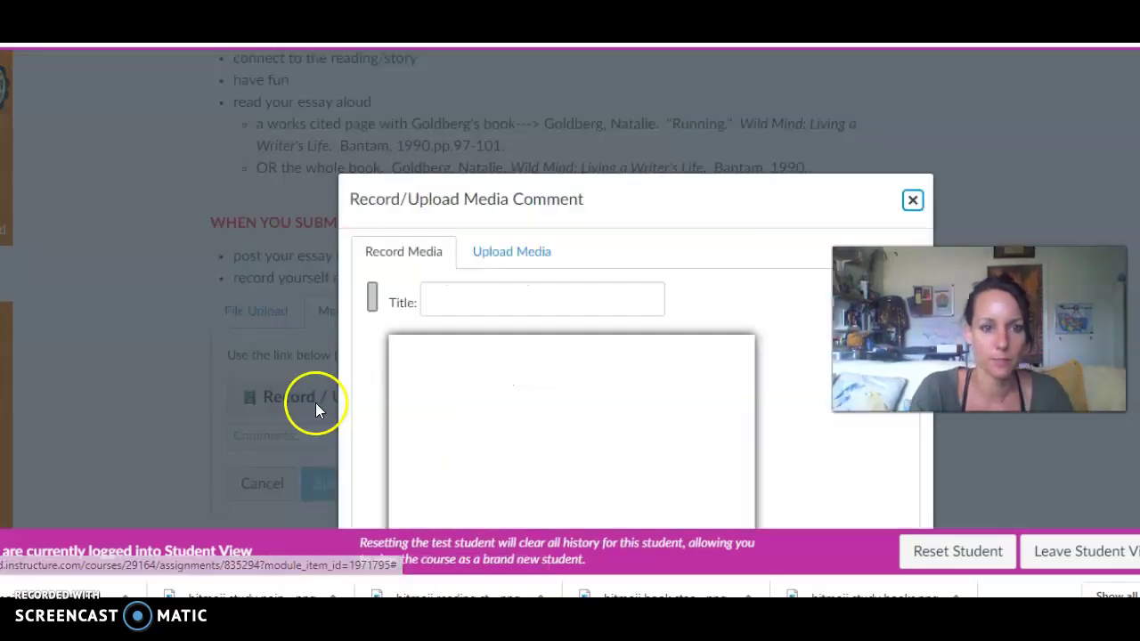
pyautogui.click(531, 248)
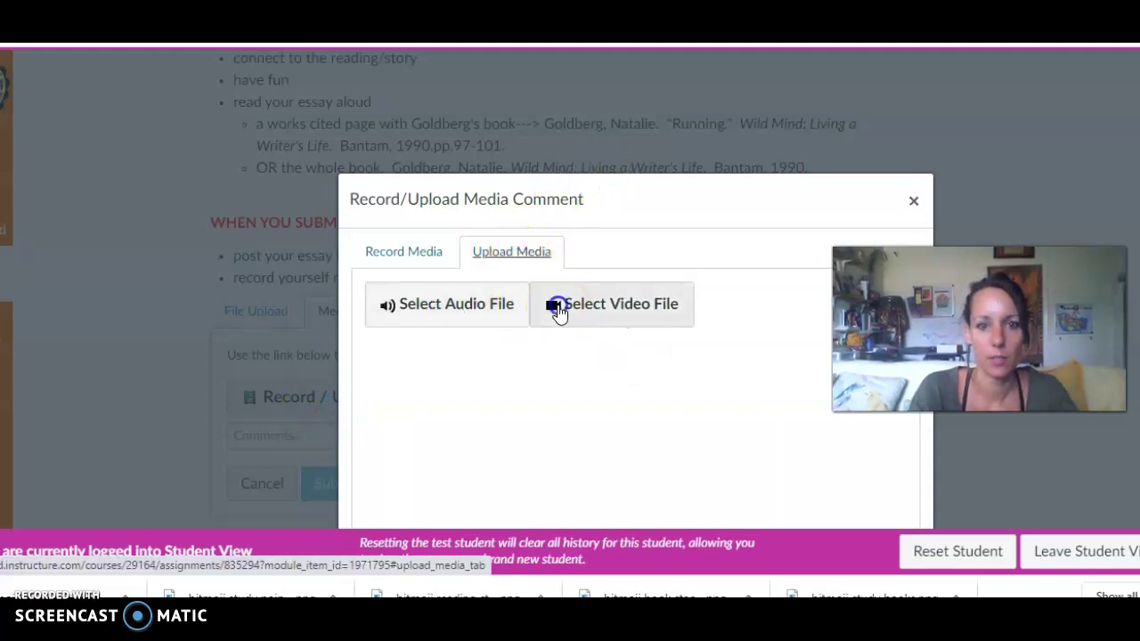
pyautogui.click(559, 312)
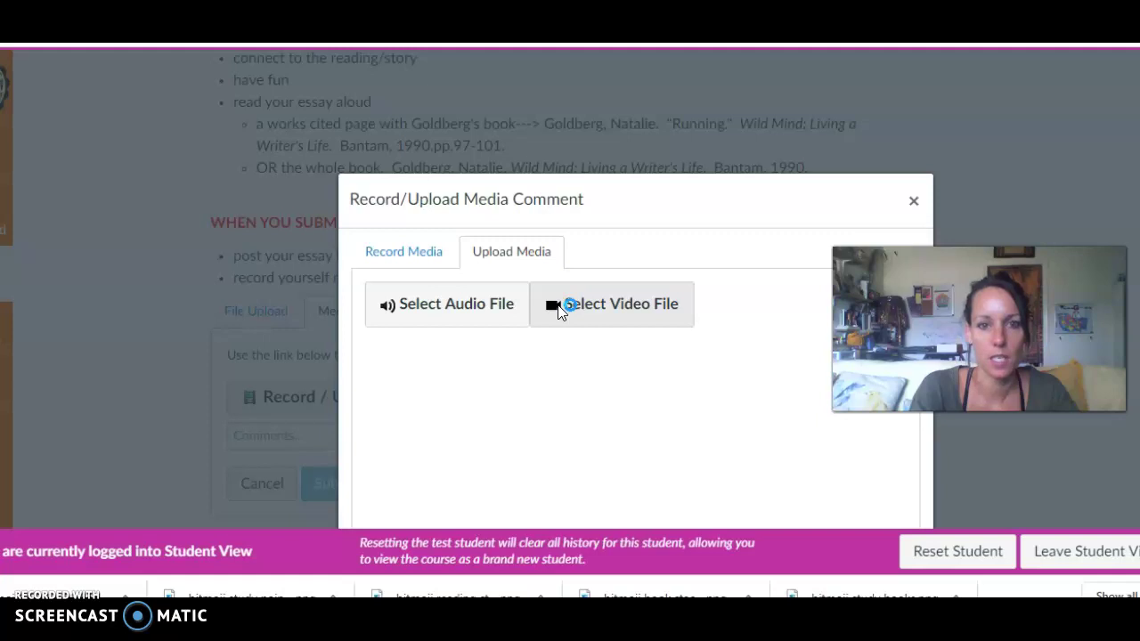
pyautogui.click(545, 365)
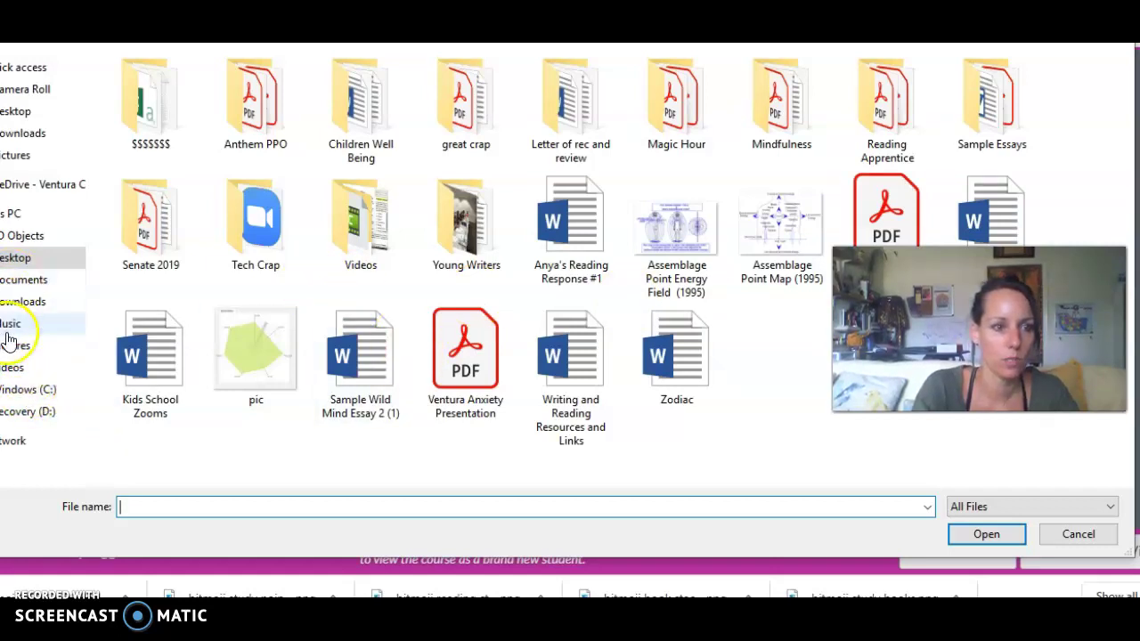
pyautogui.click(11, 368)
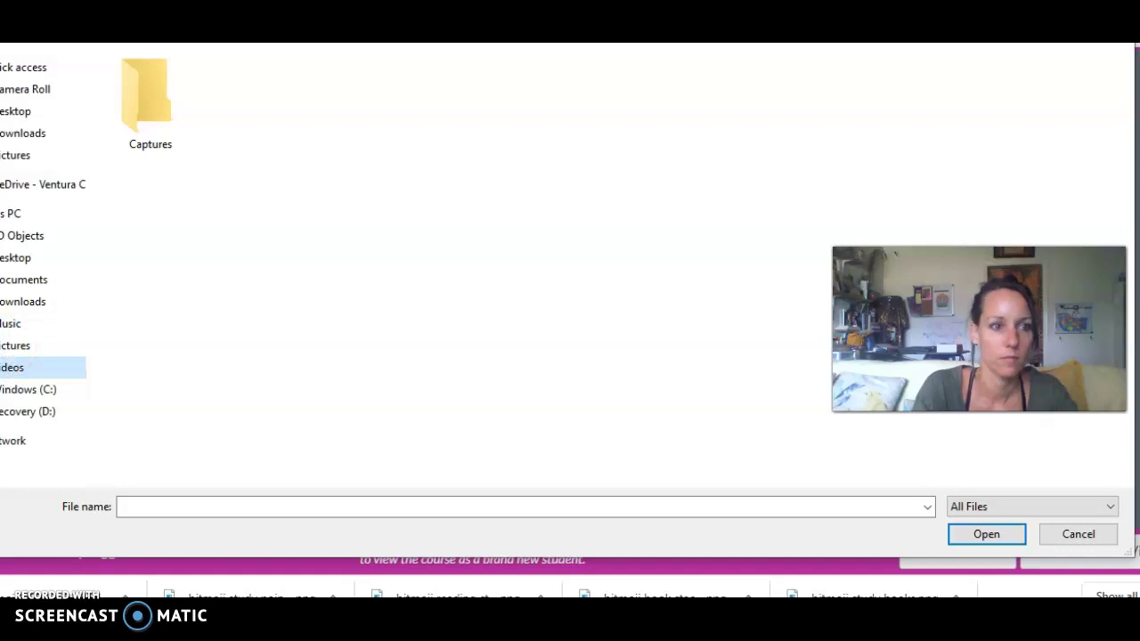
pyautogui.click(9, 93)
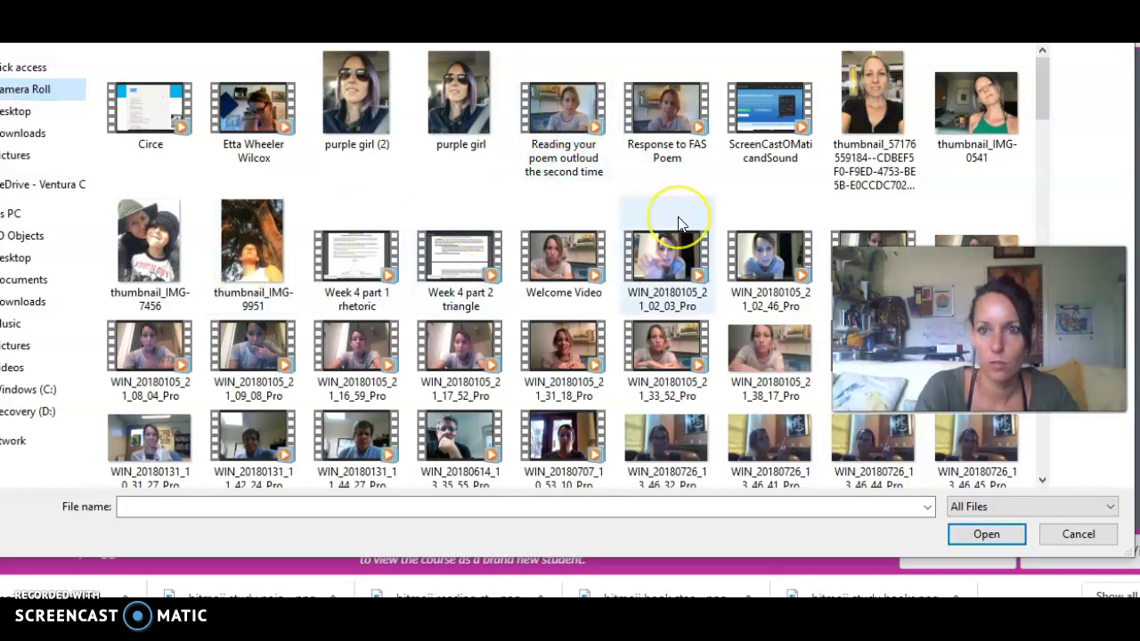
pyautogui.scroll(-3, 678, 222)
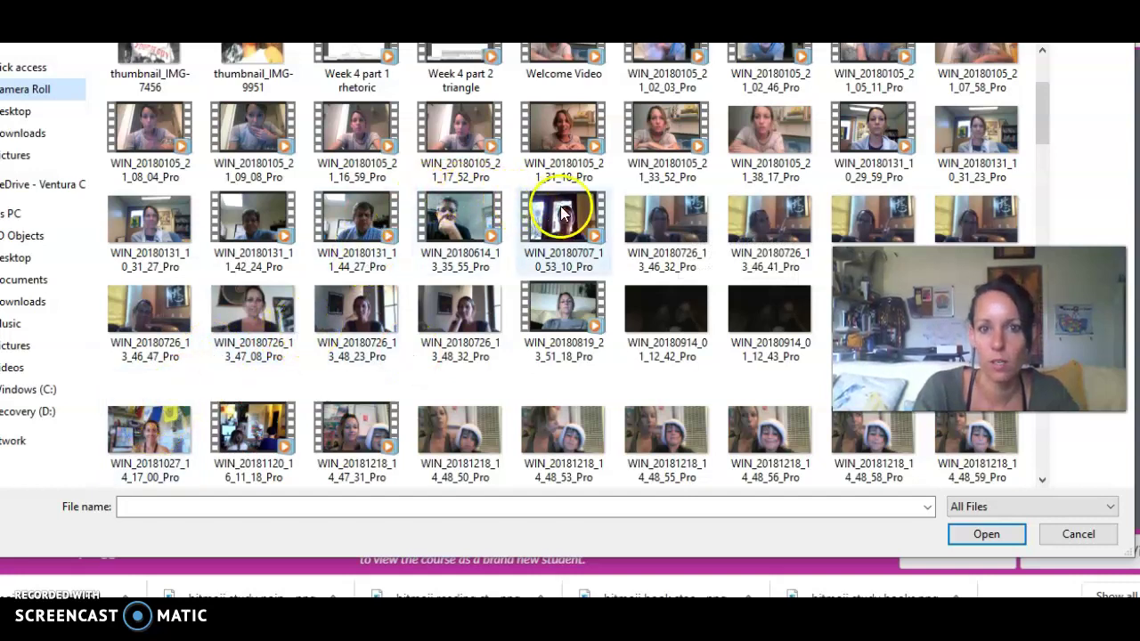
pyautogui.click(868, 134)
pyautogui.doubleClick(869, 134)
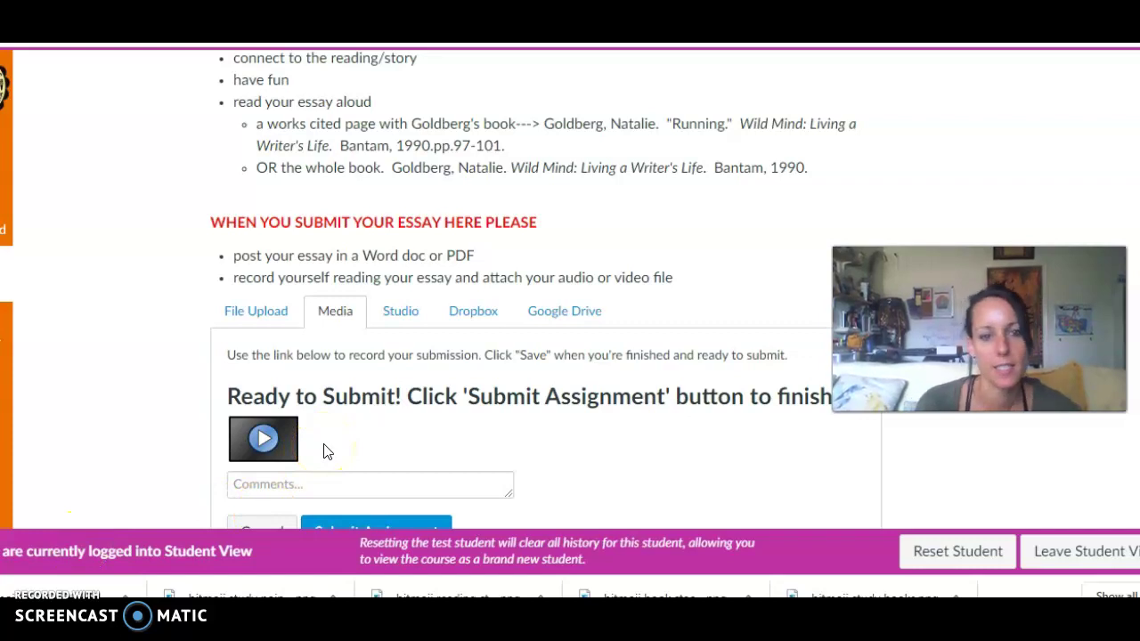
# - Check the attached essay file, submit the assignment with the media recording, and open the submission details
pyautogui.click(264, 314)
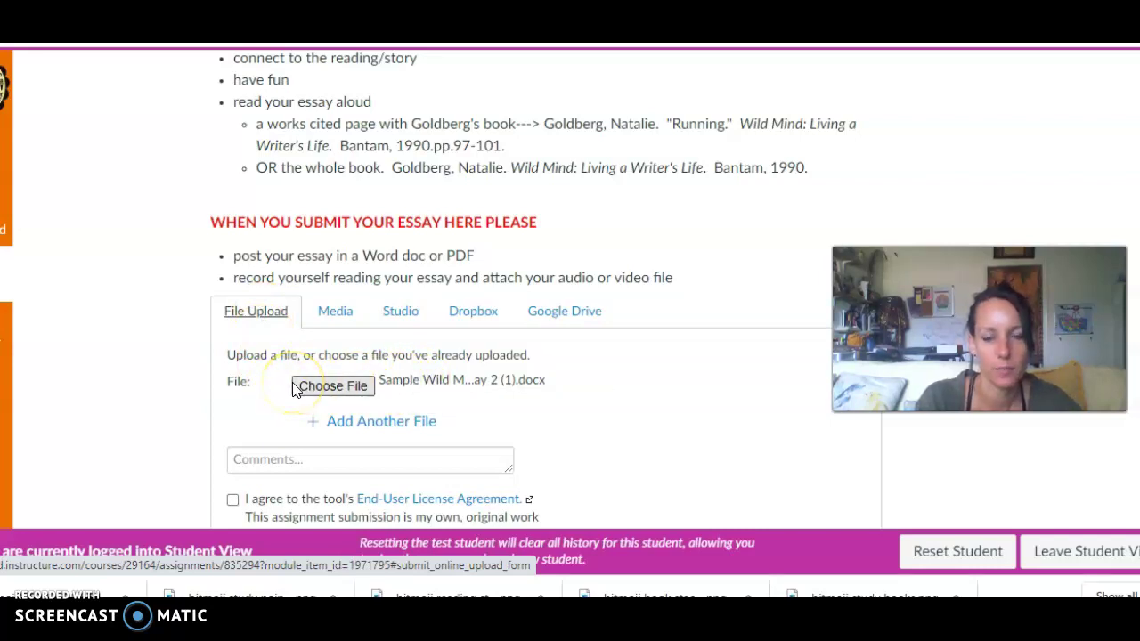
pyautogui.click(331, 314)
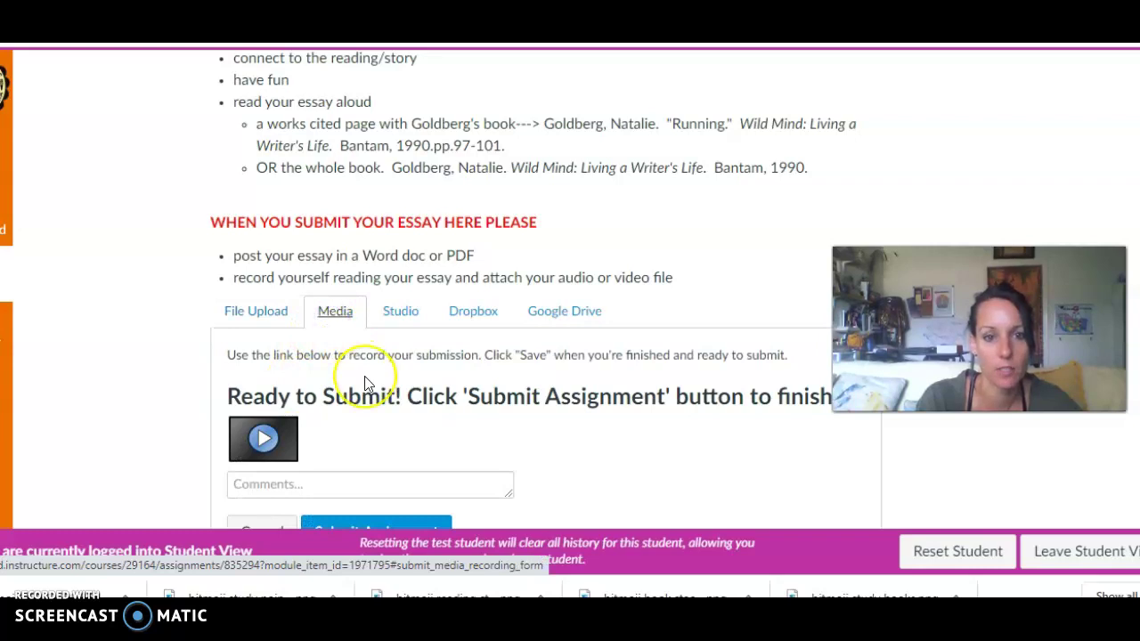
pyautogui.scroll(-1, 365, 383)
pyautogui.click(357, 440)
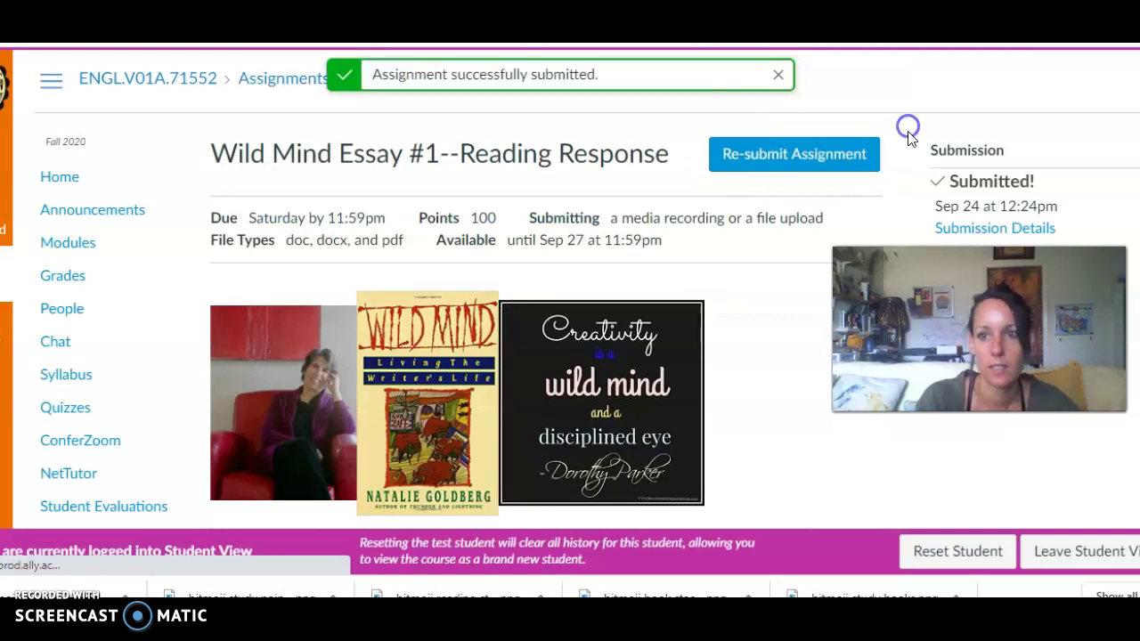
pyautogui.click(978, 230)
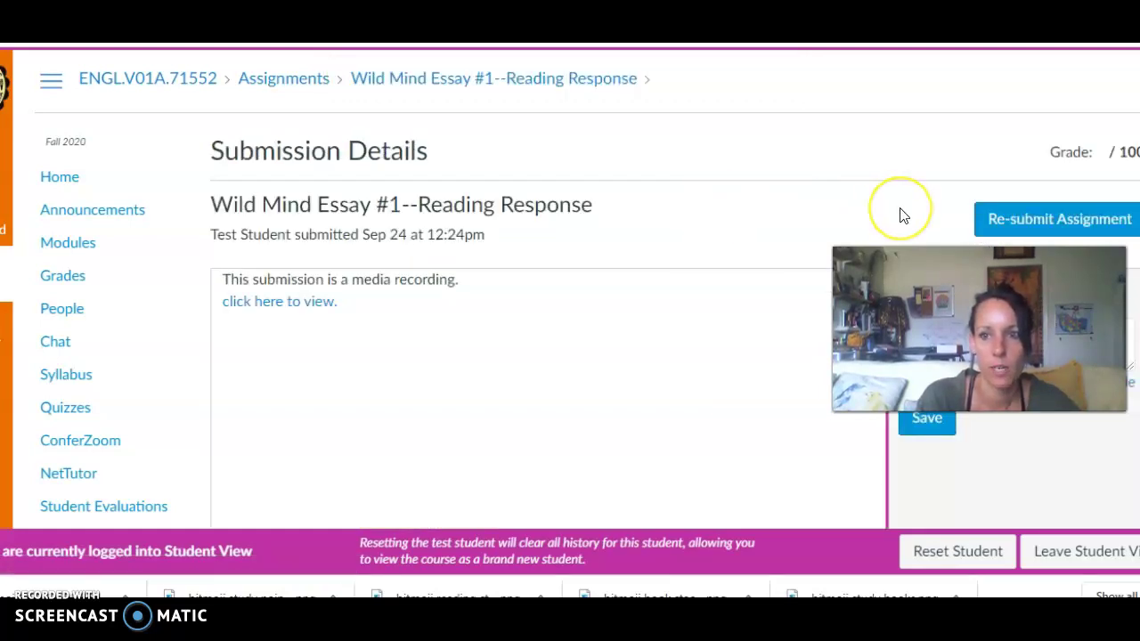
# - Start re-submitting the assignment and attach the Word file "Sample Wild Mind Essay 2 (1)" from the Desktop as a file upload
pyautogui.scroll(-1, 901, 214)
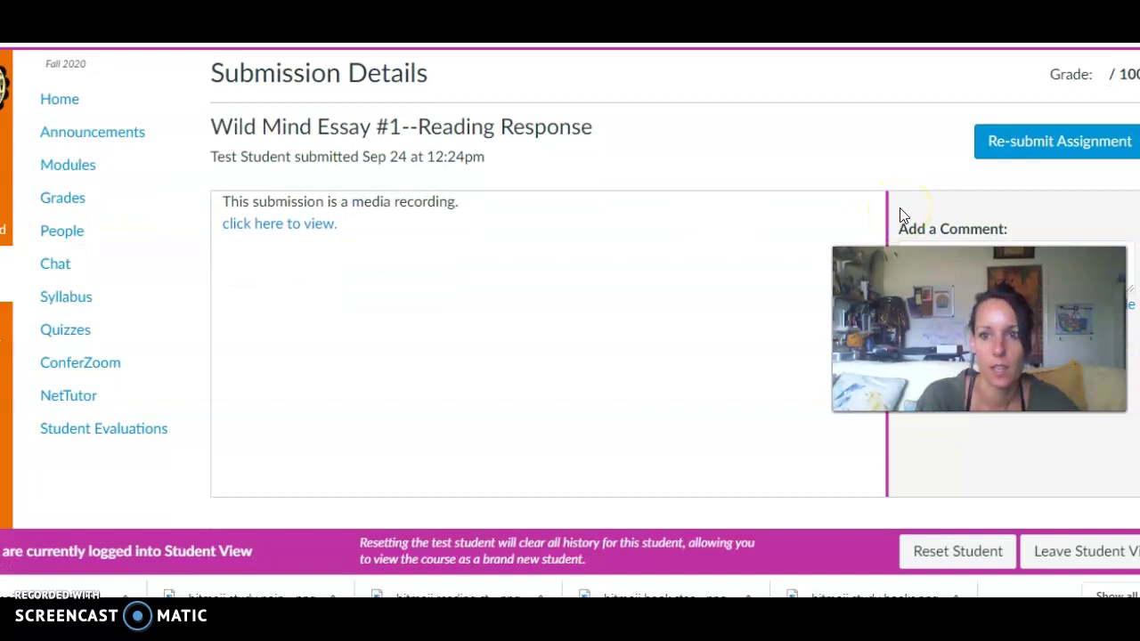
pyautogui.scroll(1, 903, 216)
pyautogui.scroll(-1, 903, 216)
pyautogui.click(1014, 142)
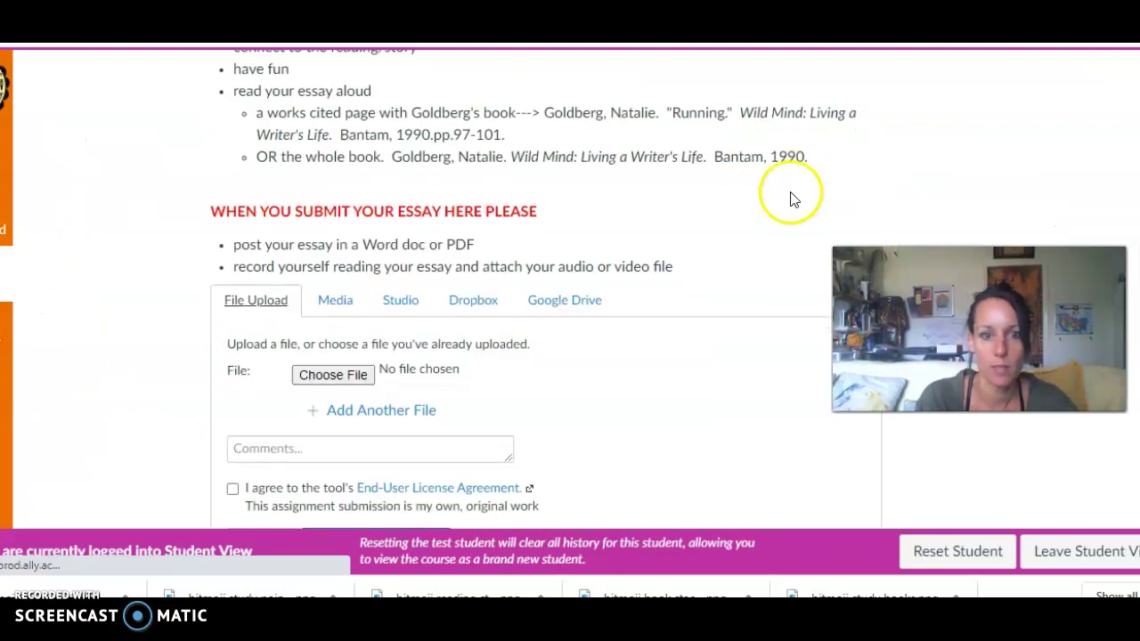
pyautogui.click(301, 376)
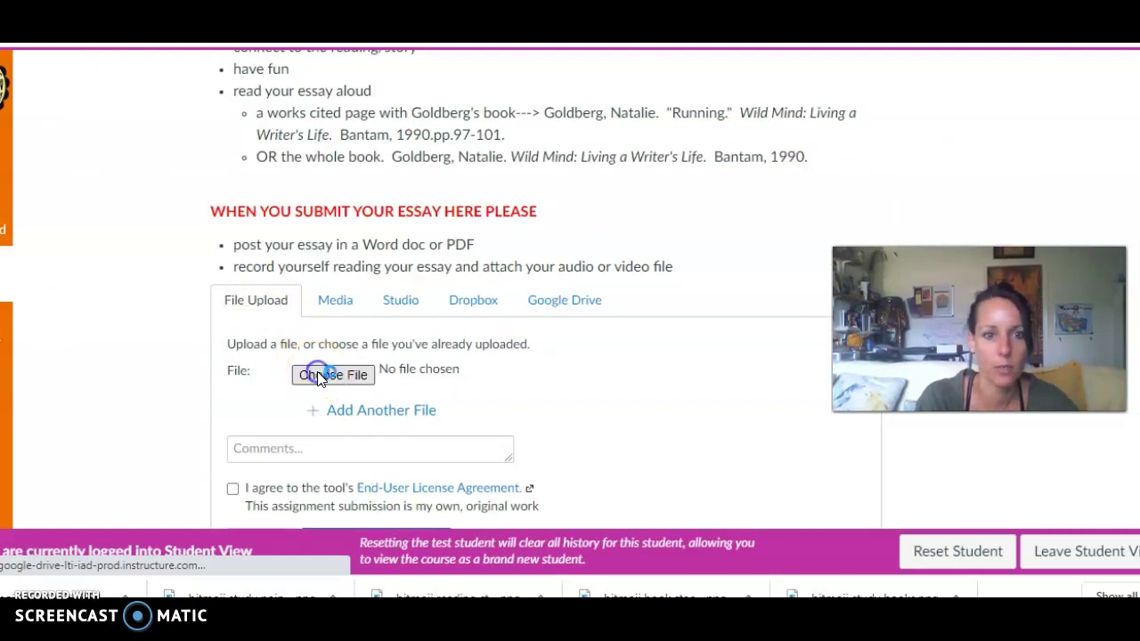
pyautogui.click(320, 375)
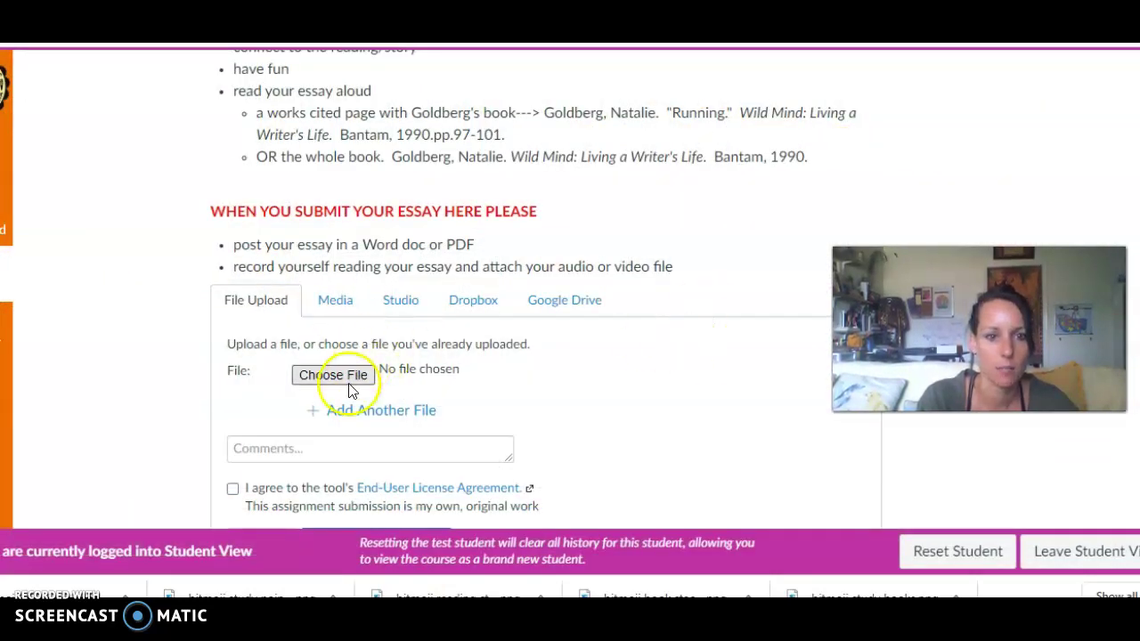
pyautogui.click(349, 383)
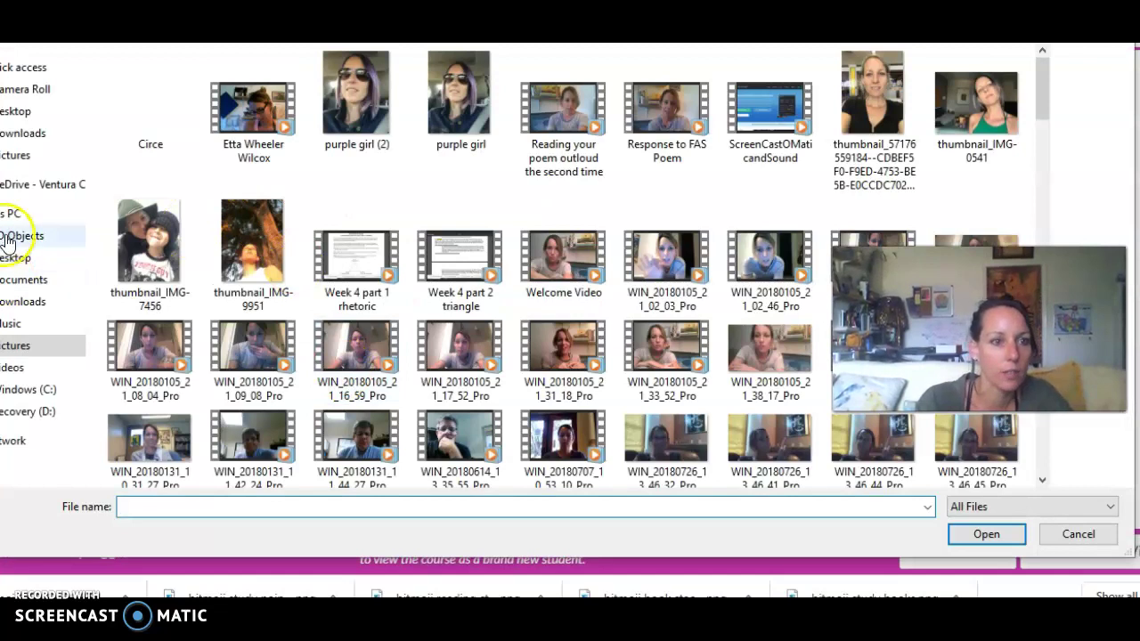
pyautogui.click(8, 257)
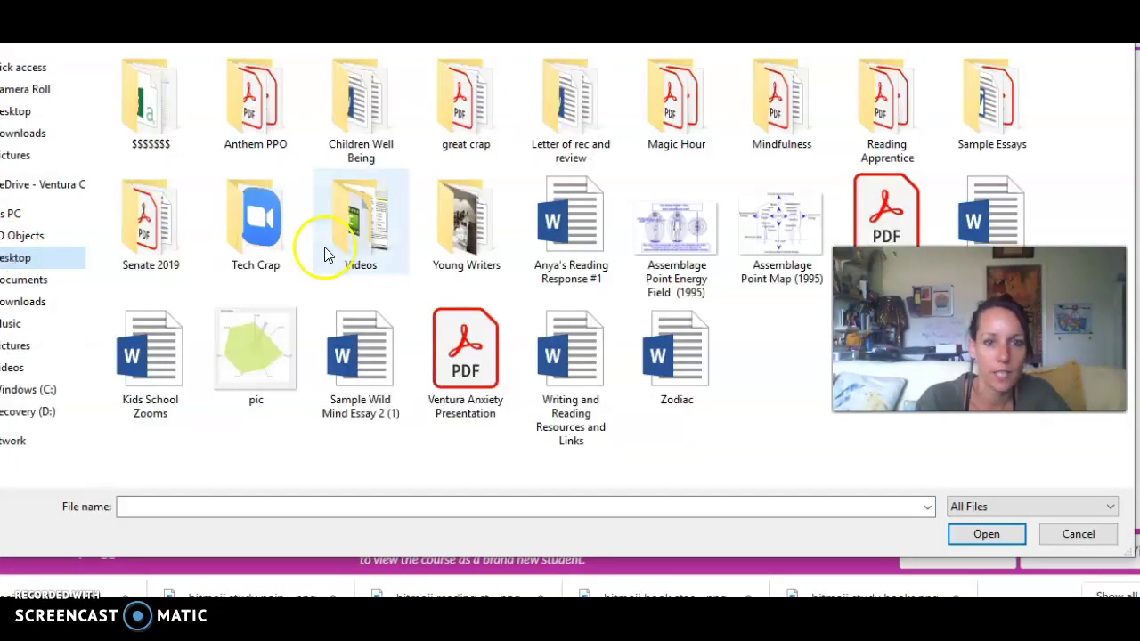
pyautogui.doubleClick(349, 351)
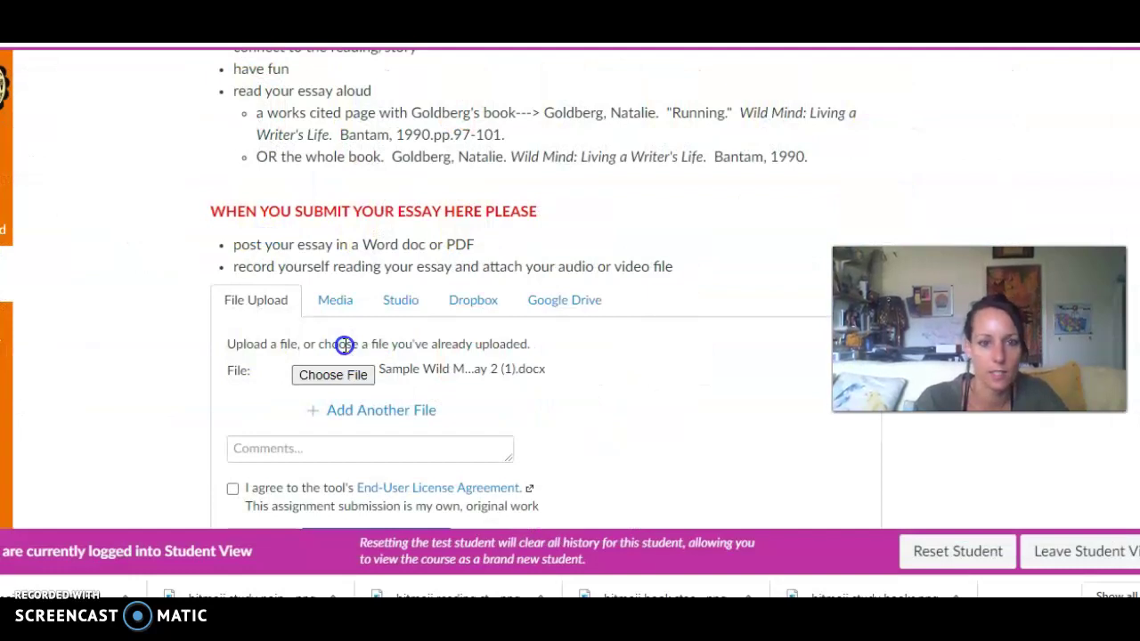
# - Agree to the End-User License Agreement pledge and add the submission comment "Hi. I hope you like it."
pyautogui.scroll(-2, 342, 381)
pyautogui.click(344, 378)
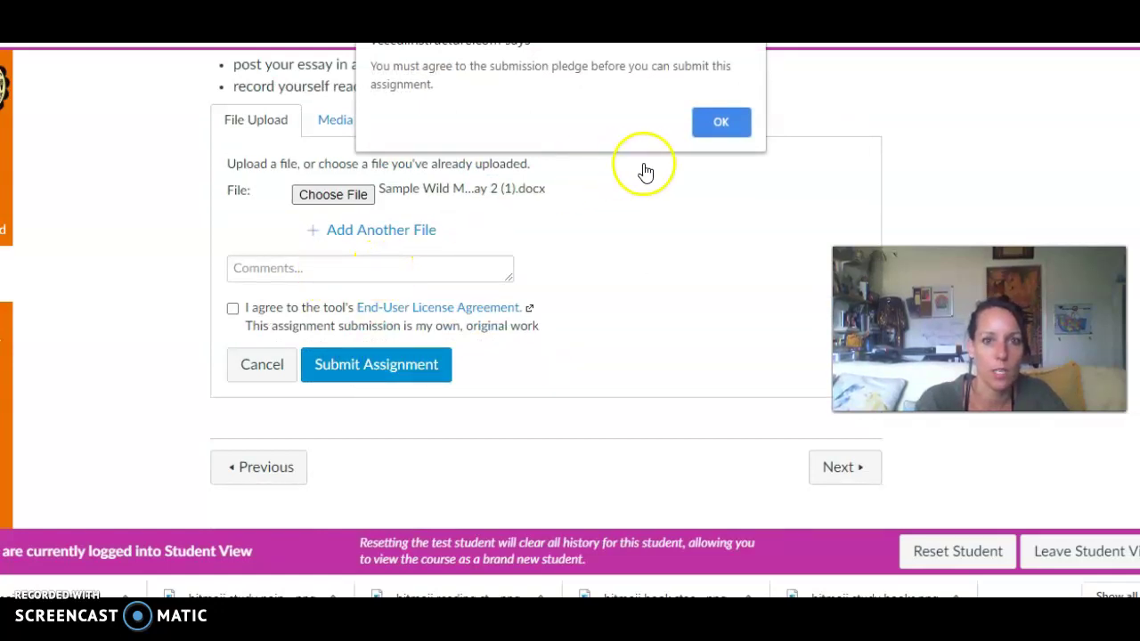
pyautogui.click(714, 122)
pyautogui.click(232, 309)
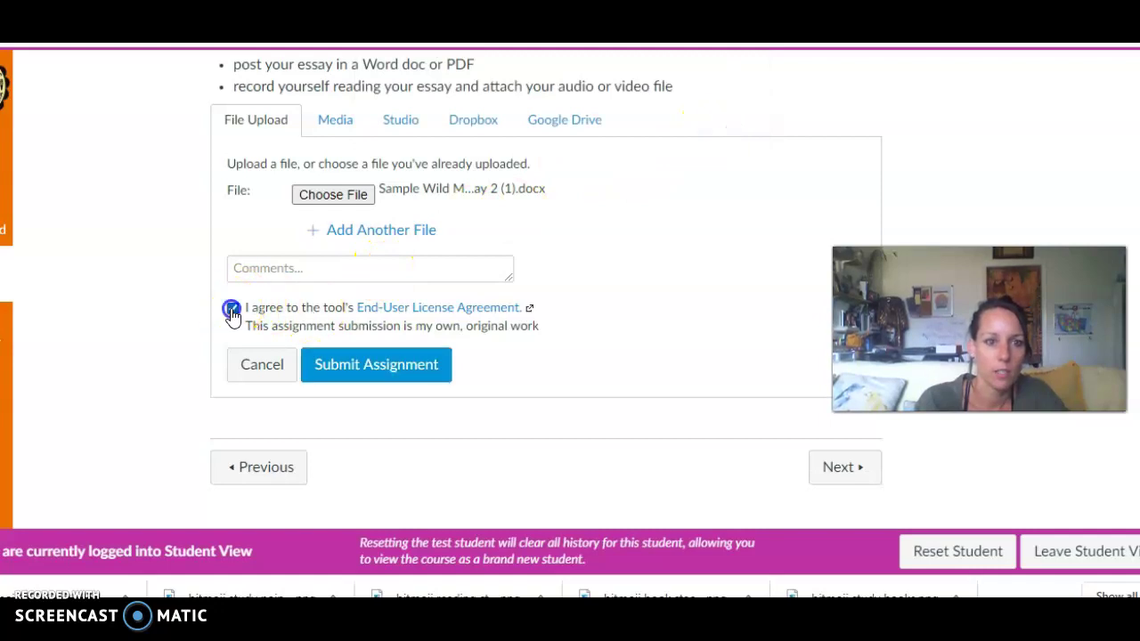
pyautogui.click(262, 270)
pyautogui.write('Hi. ')
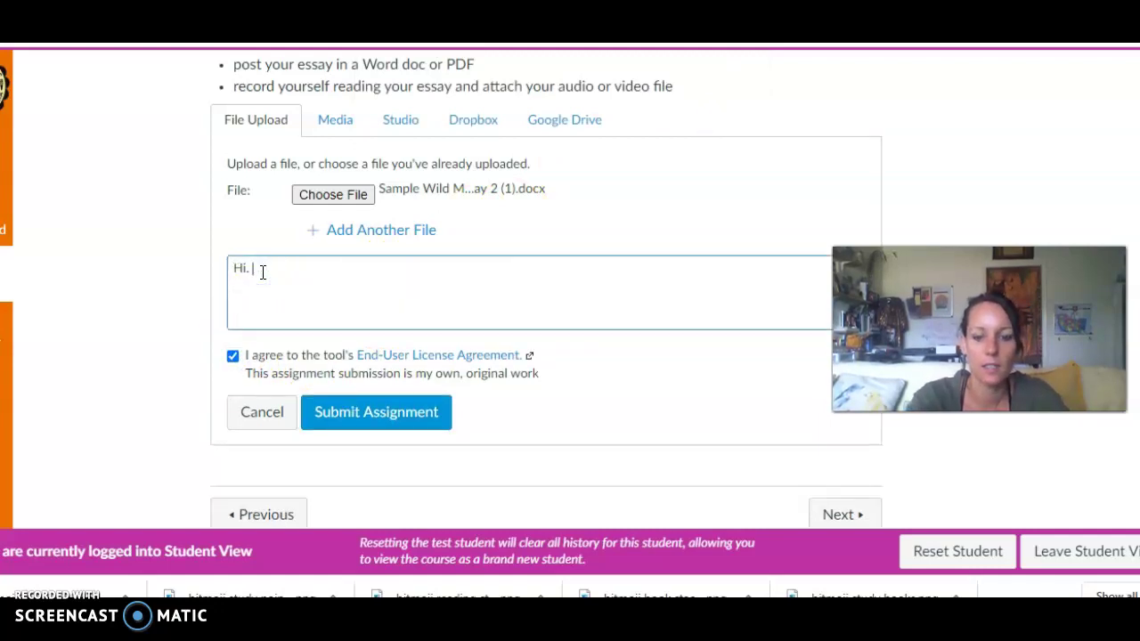
pyautogui.write('I hope ')
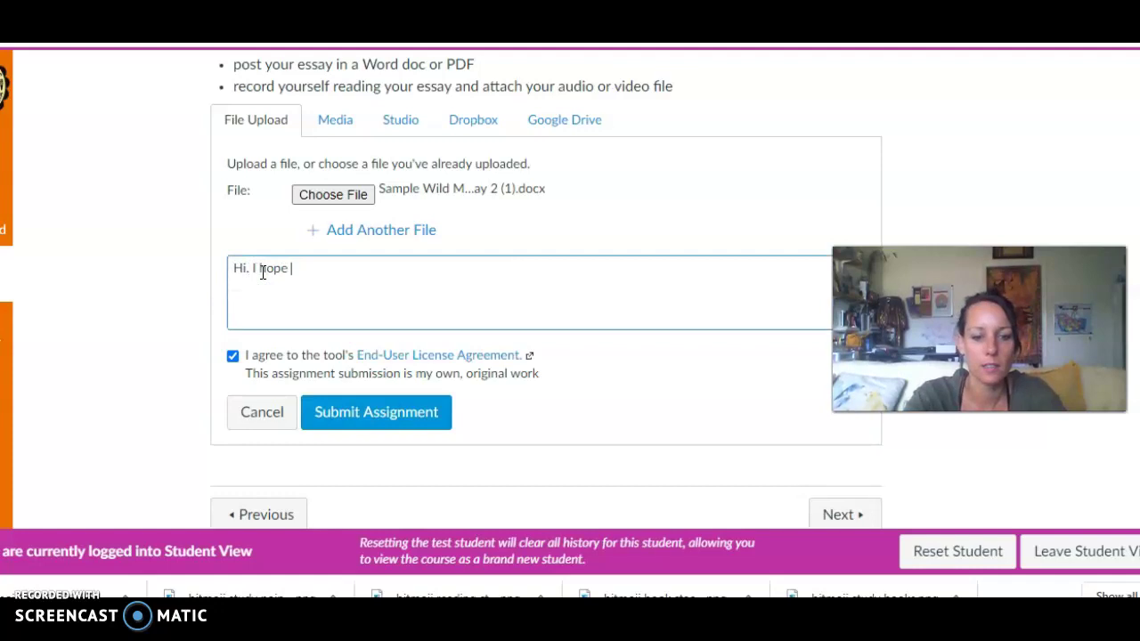
pyautogui.write('you like it.')
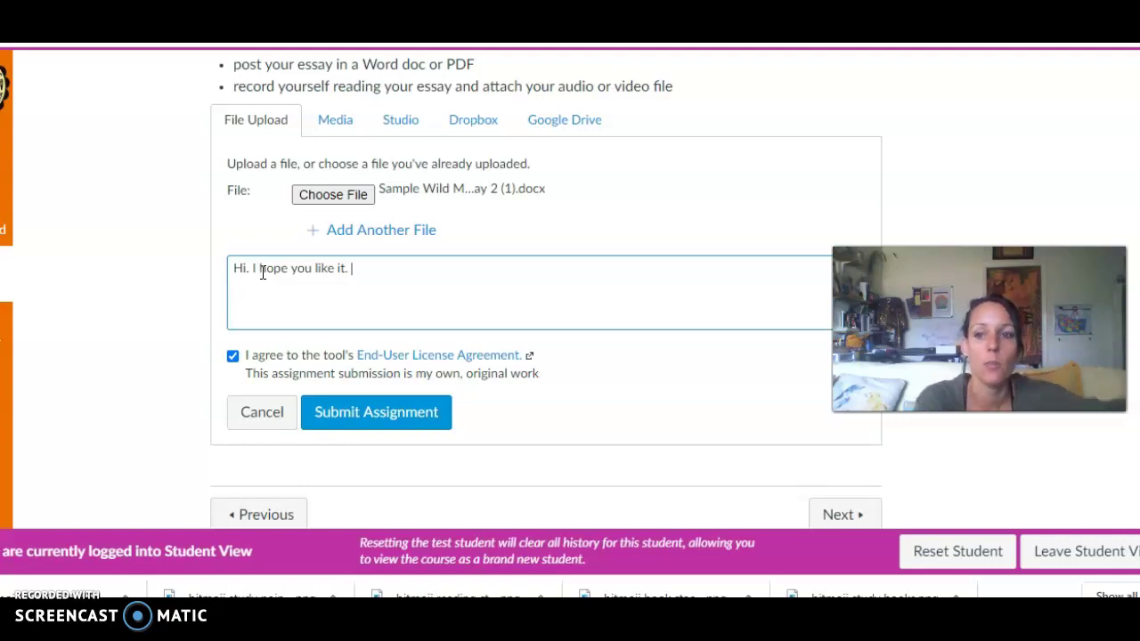
# - Submit the assignment with the attached essay file and comment, and open the submission details to review them
pyautogui.scroll(1, 260, 276)
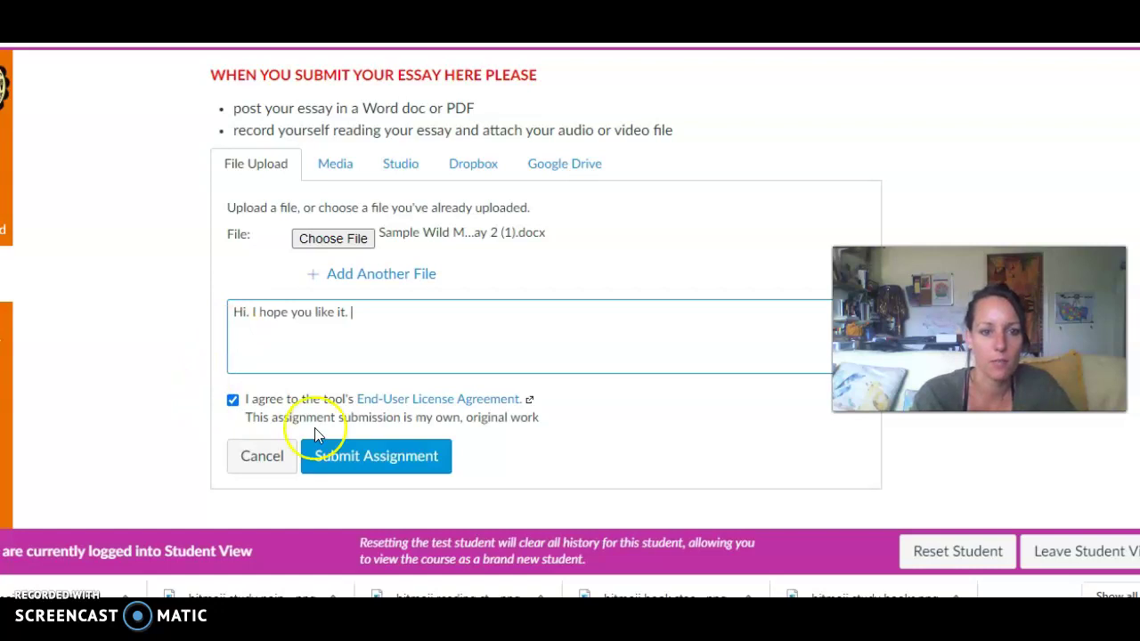
pyautogui.click(353, 463)
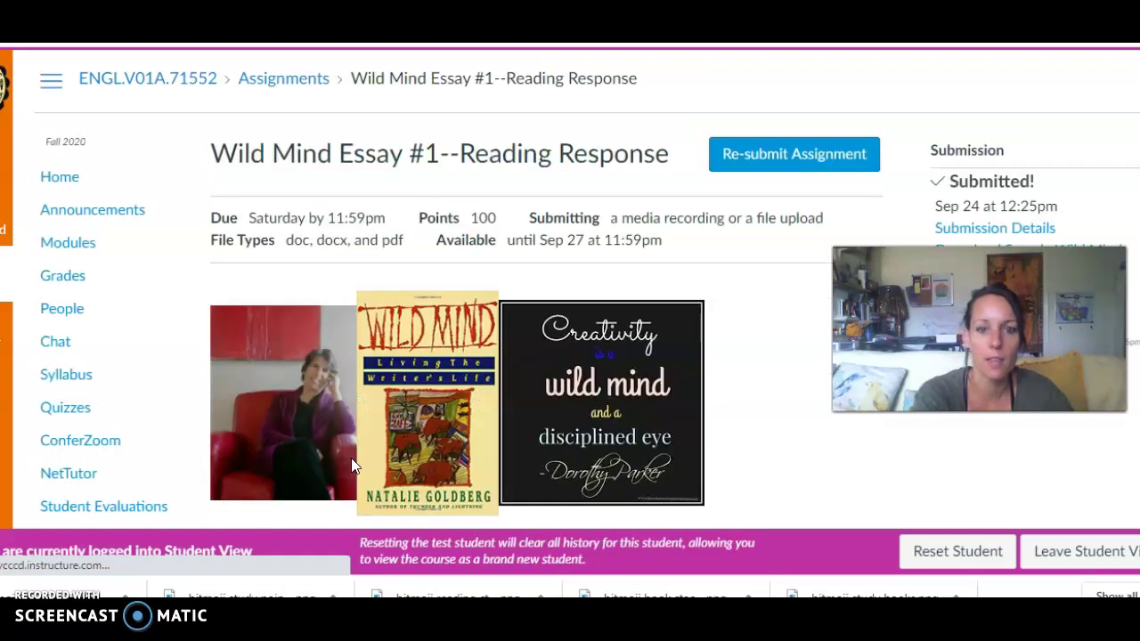
pyautogui.scroll(-2, 970, 151)
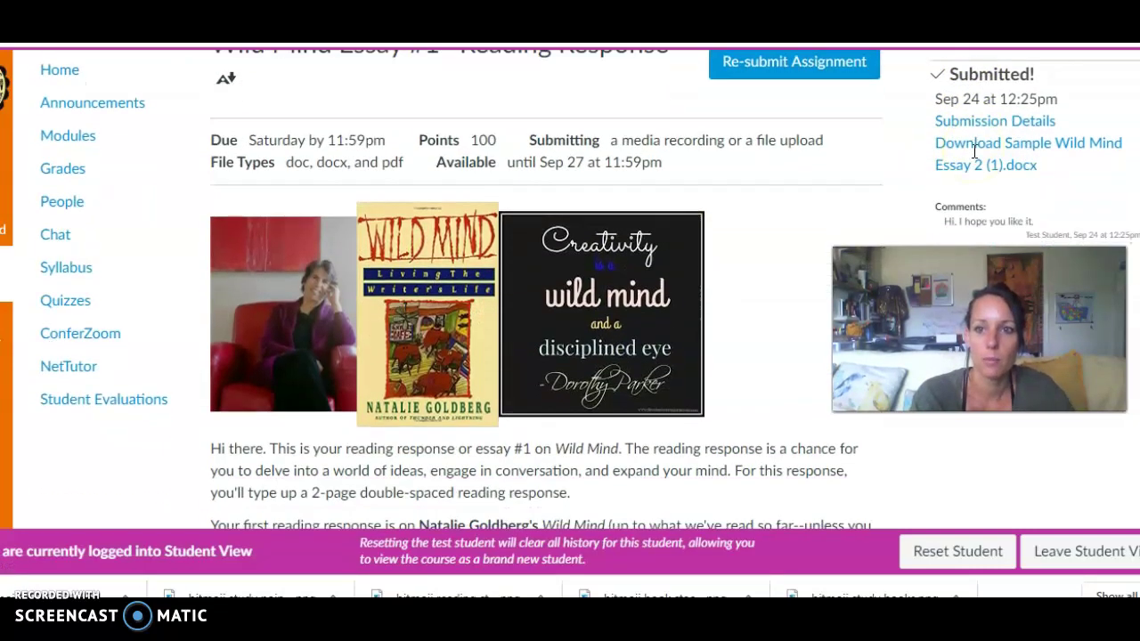
pyautogui.click(970, 121)
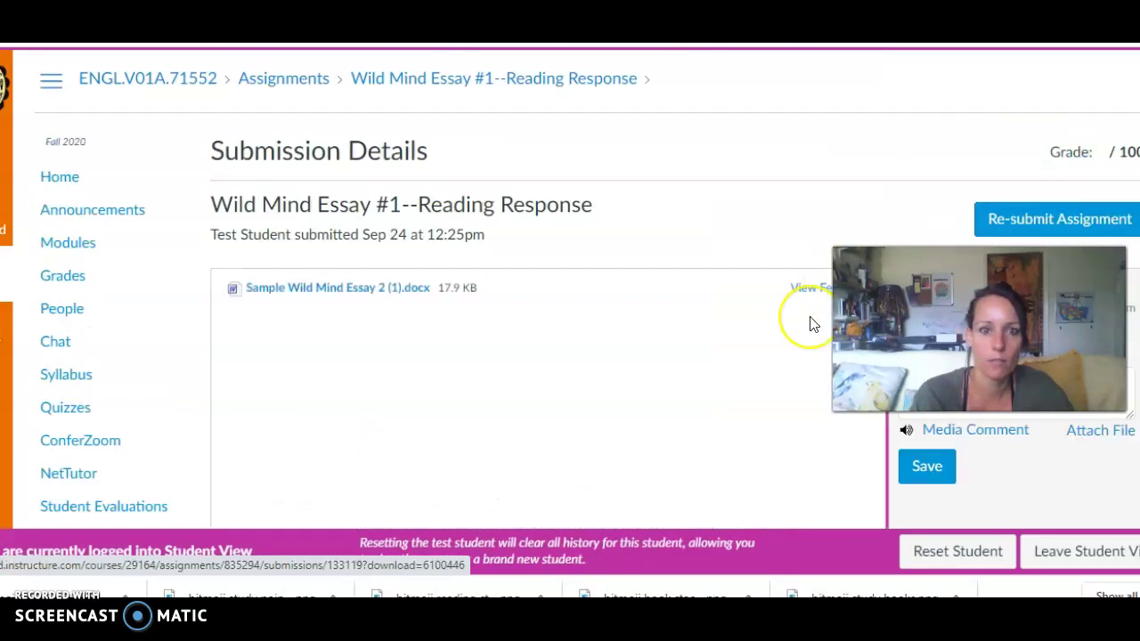
pyautogui.scroll(-1, 811, 325)
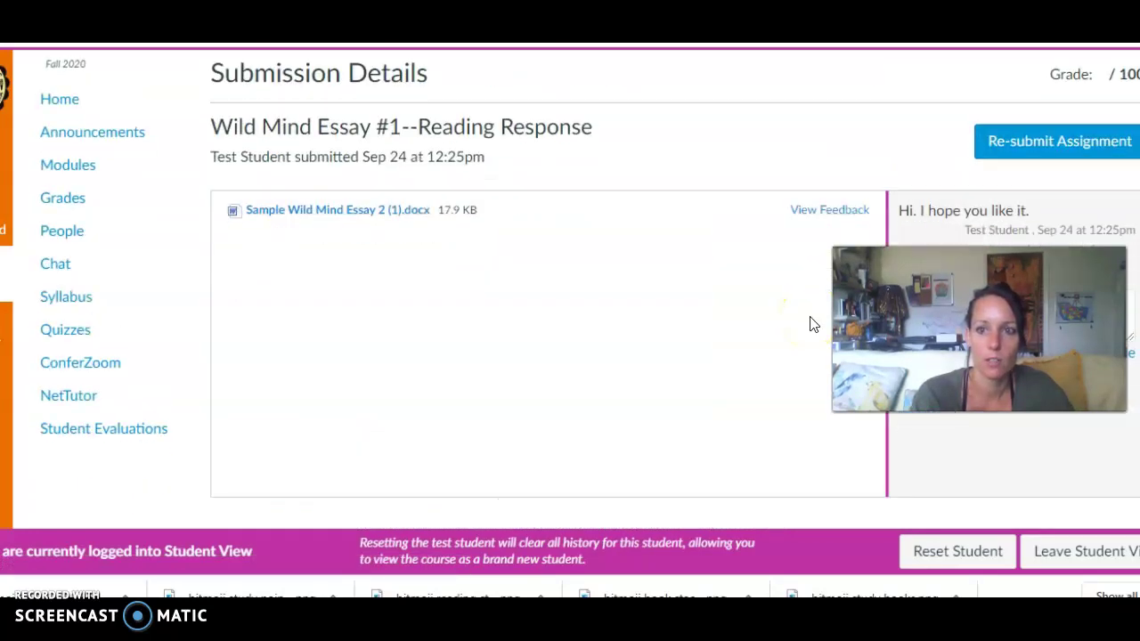